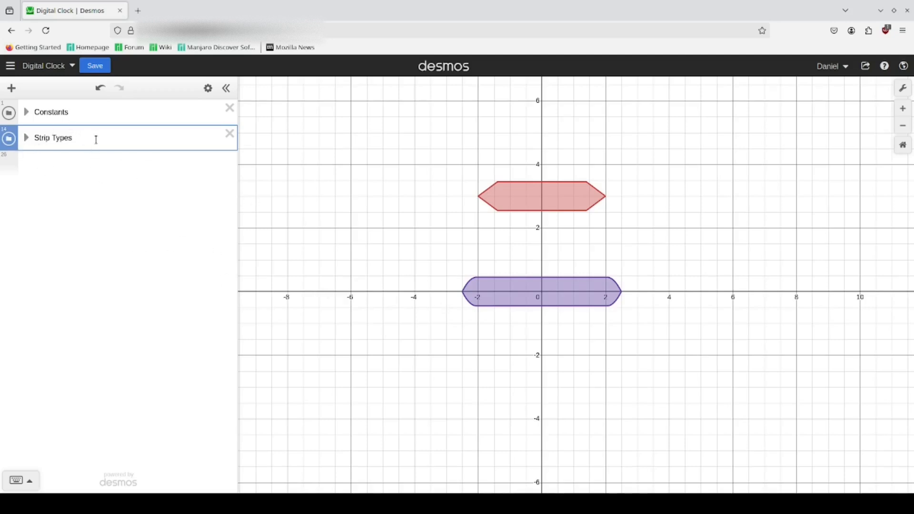
Hide the Strip Types graphs and enter f_1(x) in a new expression below that folder.
click(8, 138)
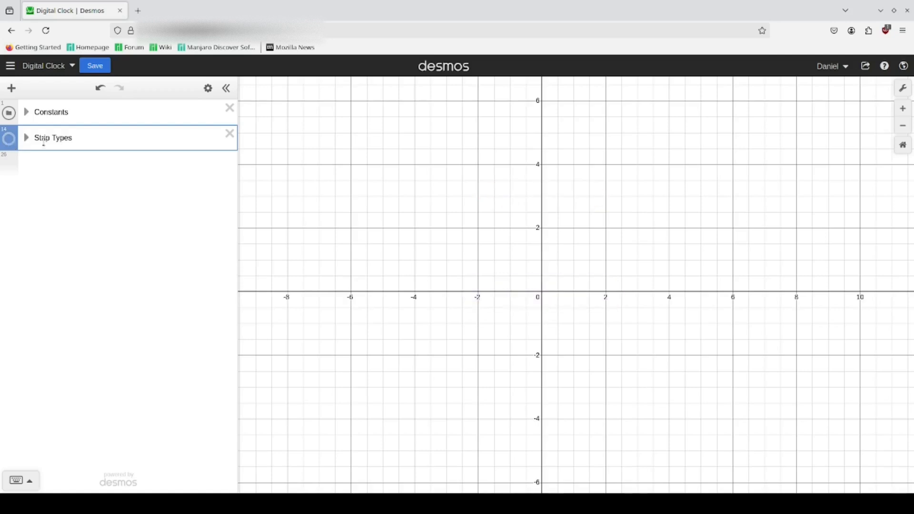
click(57, 161)
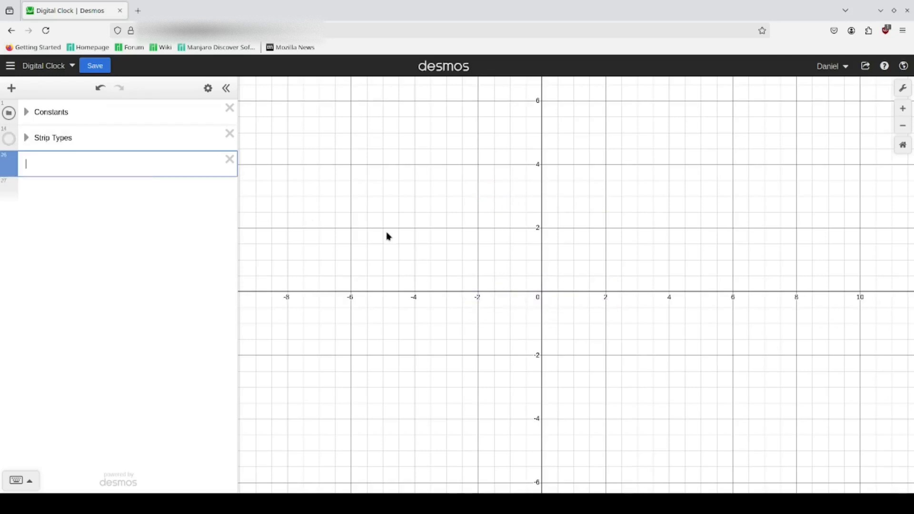
text(f_)
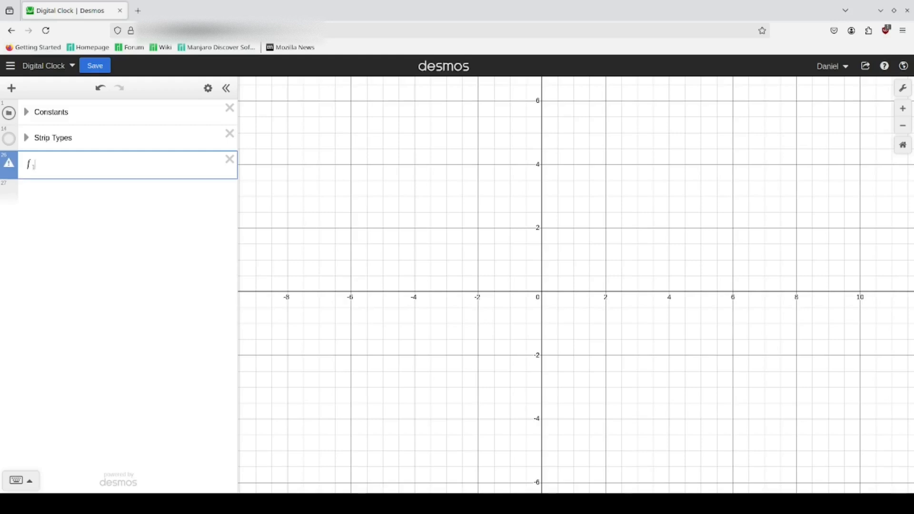
text(1(x))
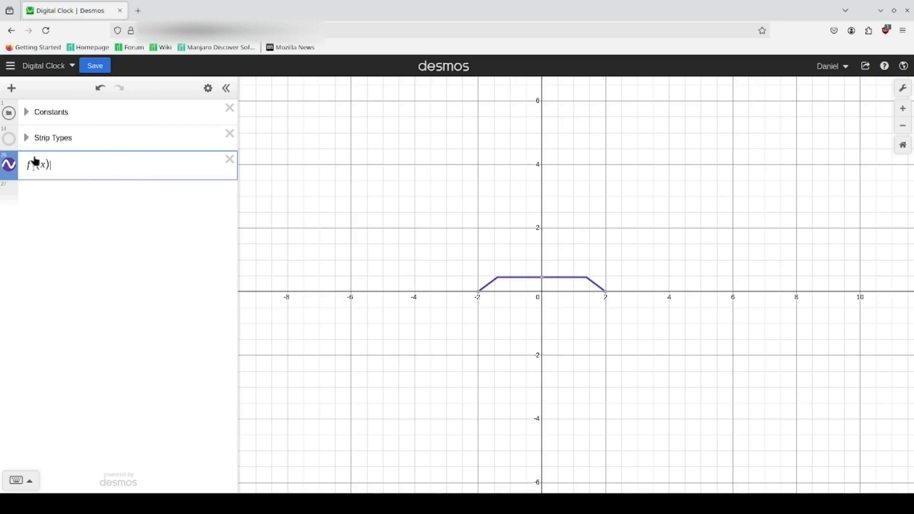
Extend the f_1(x) expression into the inequality f_1(x) ≥ y ≥ -f_1(x).
text(>)
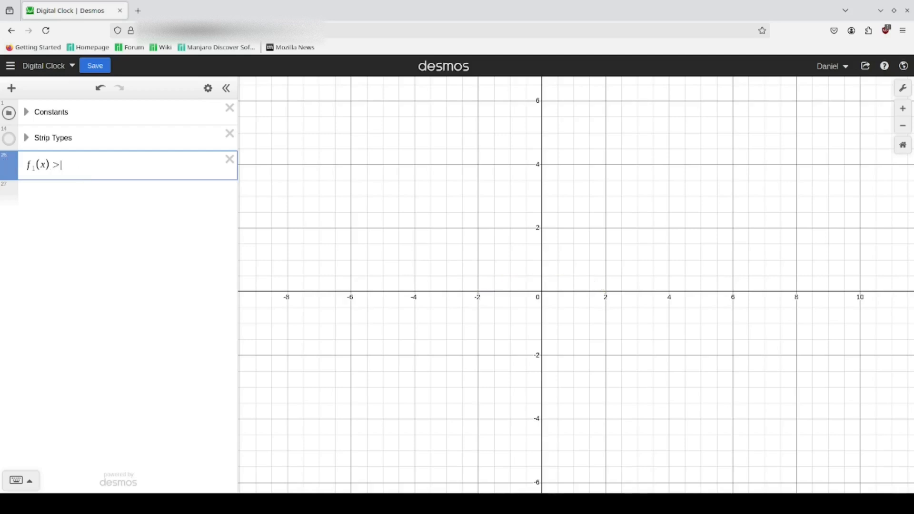
text(=y>)
key(BackSpace)
text(>)
text(f1)
text((x))
key(Left)
key(Left)
key(Left)
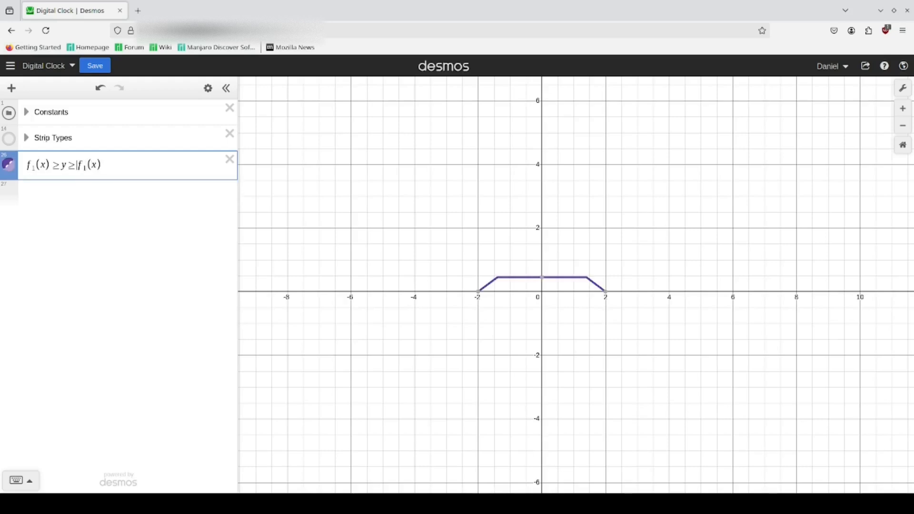
text(-)
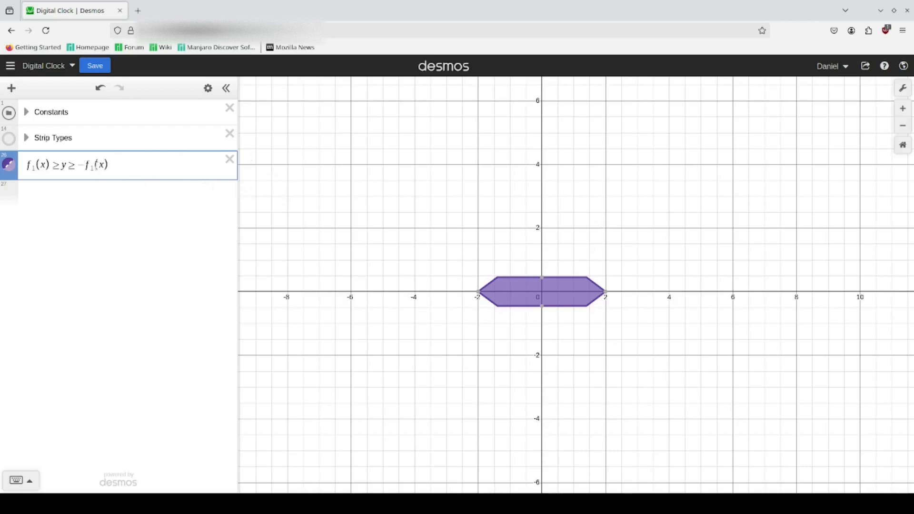
Duplicate the strip inequality twice and hide the last copy.
click(207, 91)
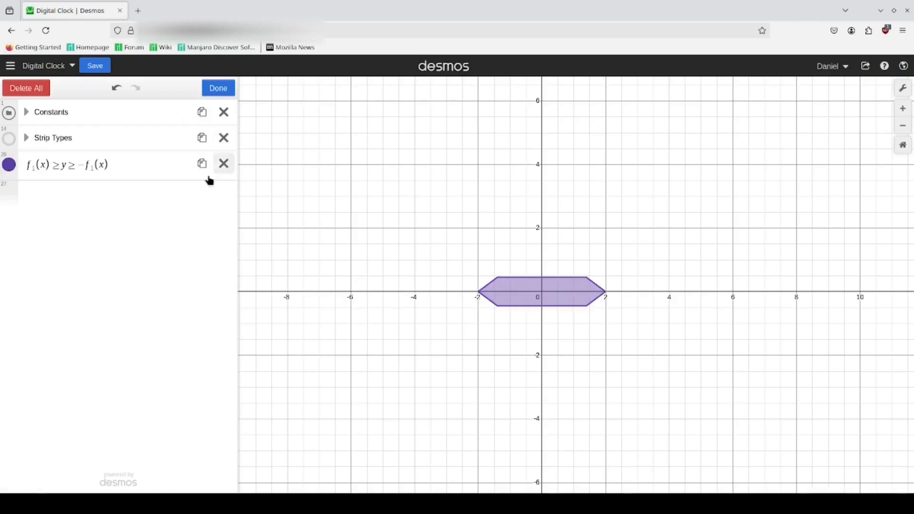
click(202, 166)
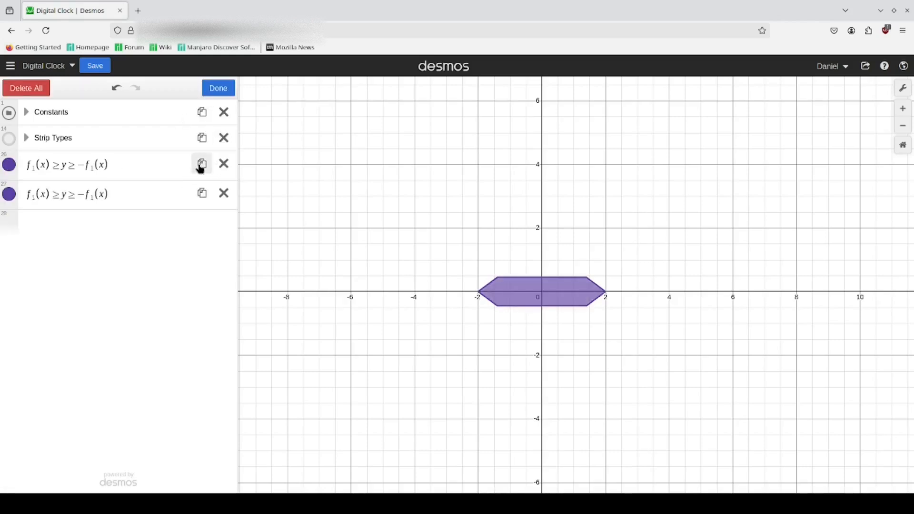
click(201, 166)
click(47, 192)
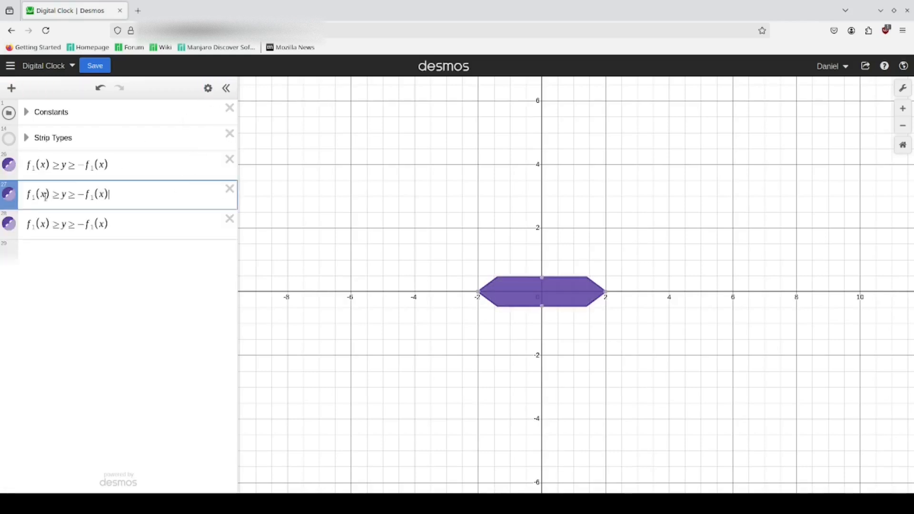
click(15, 224)
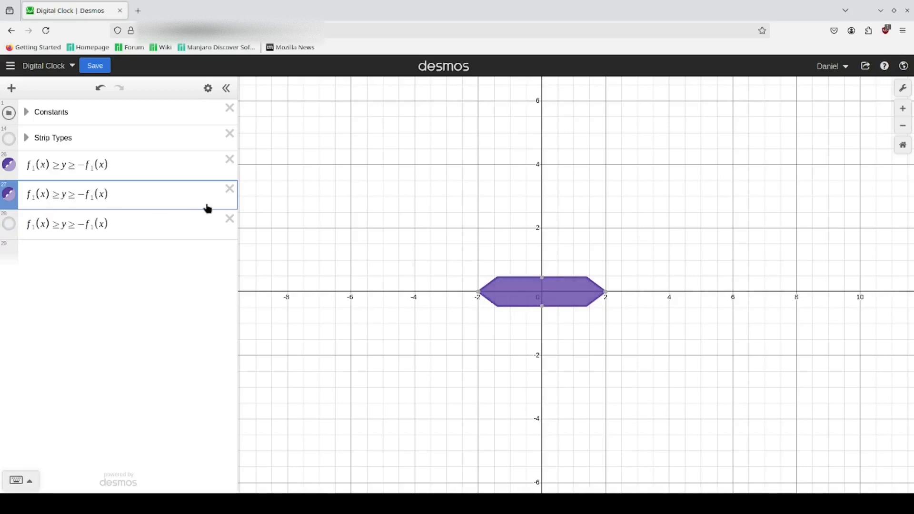
Shift the second strip up by 2.5, making its inequality f_1(x)+2.5 ≥ y ≥ -f_1(x)+2.5.
text(+2.5)
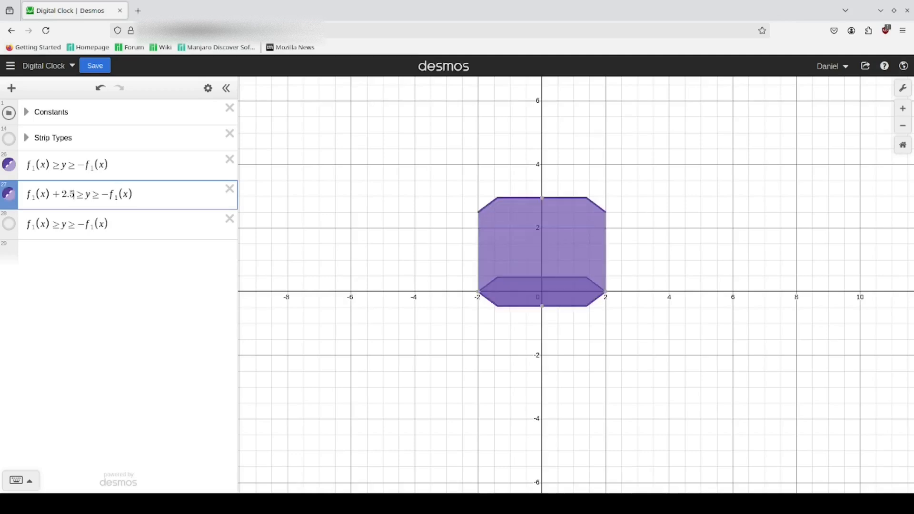
text(+2.5)
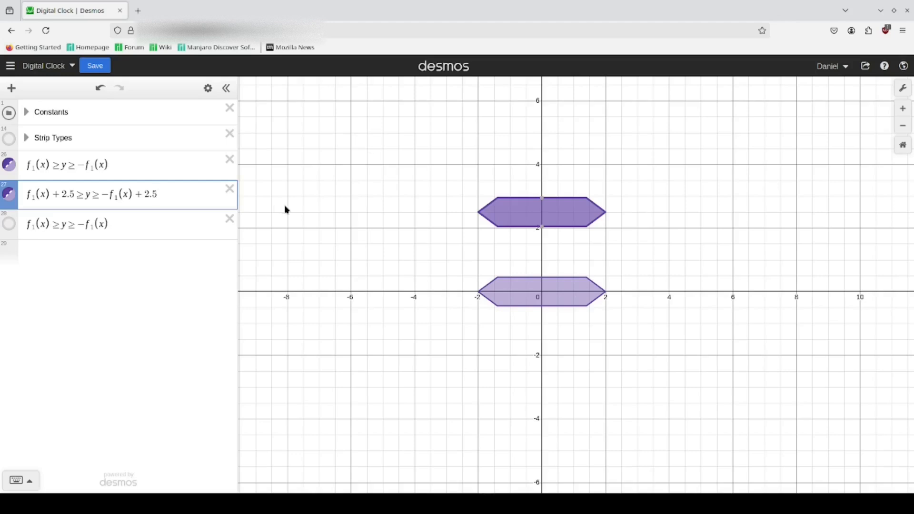
click(456, 252)
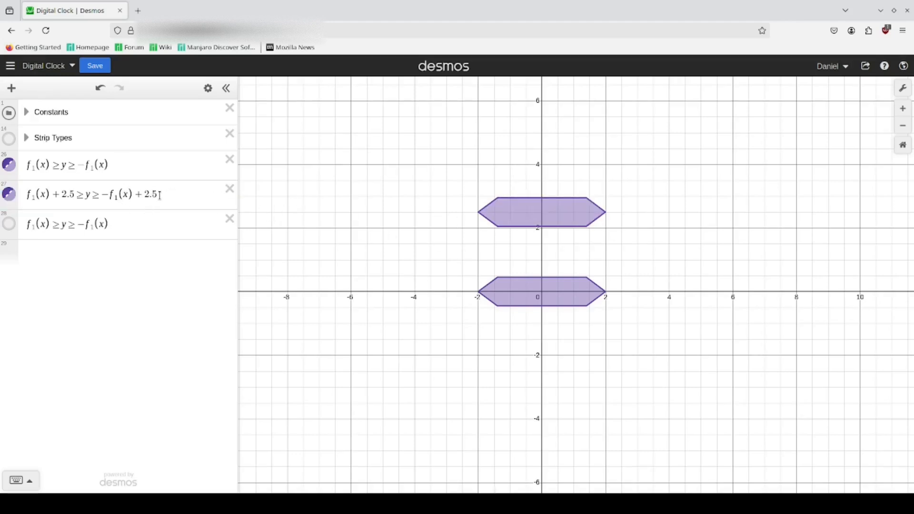
double_click(74, 194)
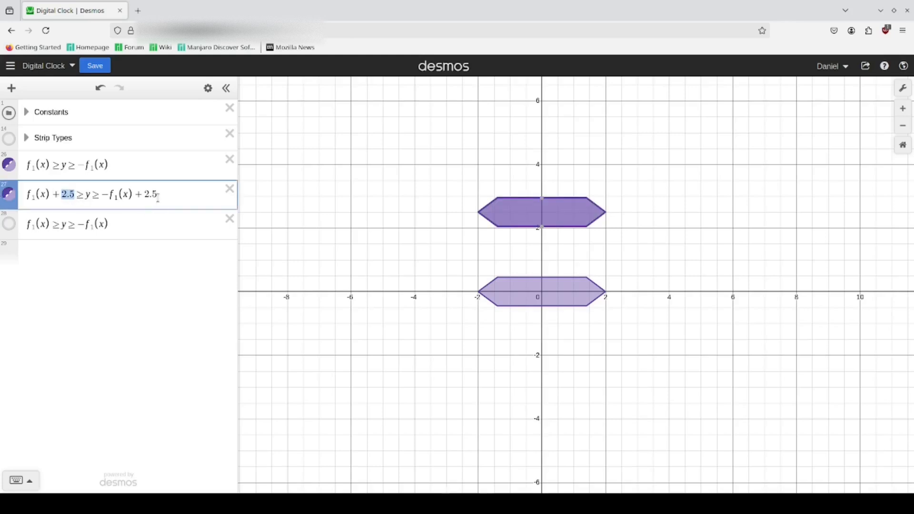
drag(159, 195, 135, 195)
click(164, 196)
Show the third strip and shift it down by 2.5, making its inequality f_1(x)-2.5 ≥ y ≥ -f_1(x)-2.5.
click(49, 227)
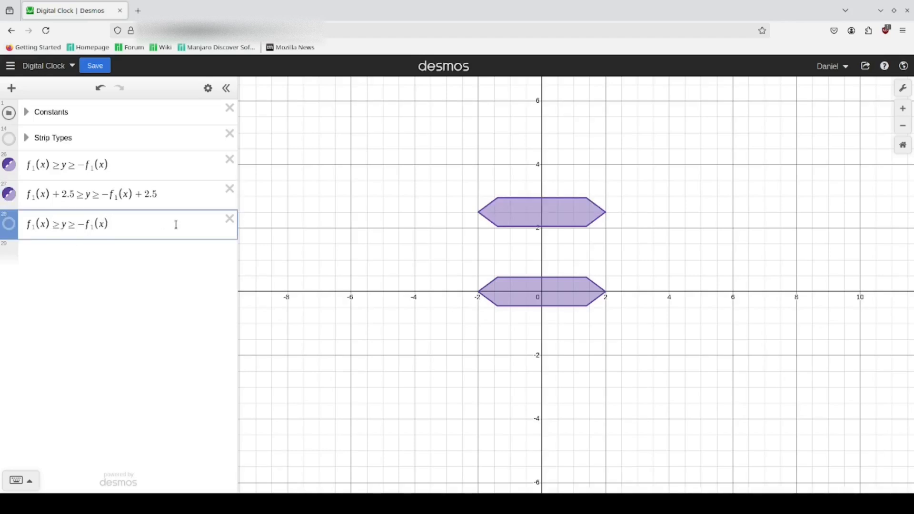
click(9, 232)
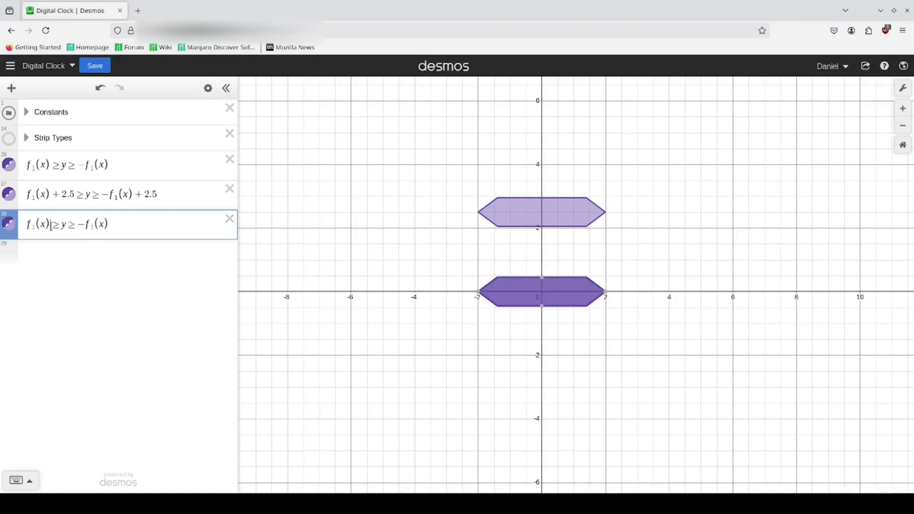
text(=-2.5)
key(BackSpace)
key(BackSpace)
key(BackSpace)
key(BackSpace)
key(BackSpace)
text(-2.5)
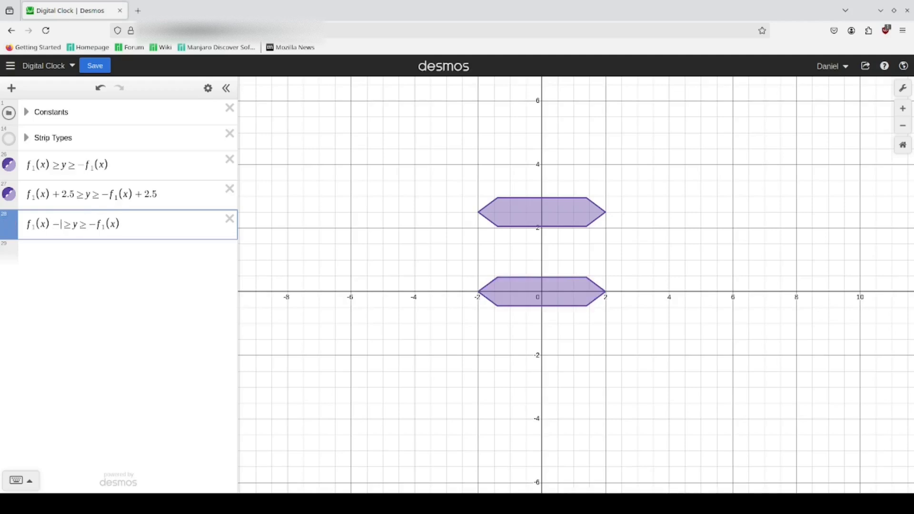
click(149, 224)
text(-2.5)
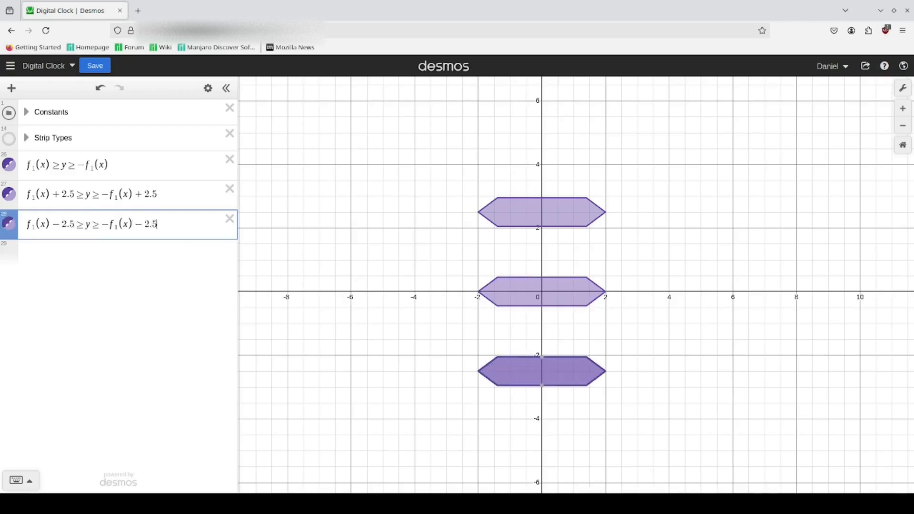
click(657, 356)
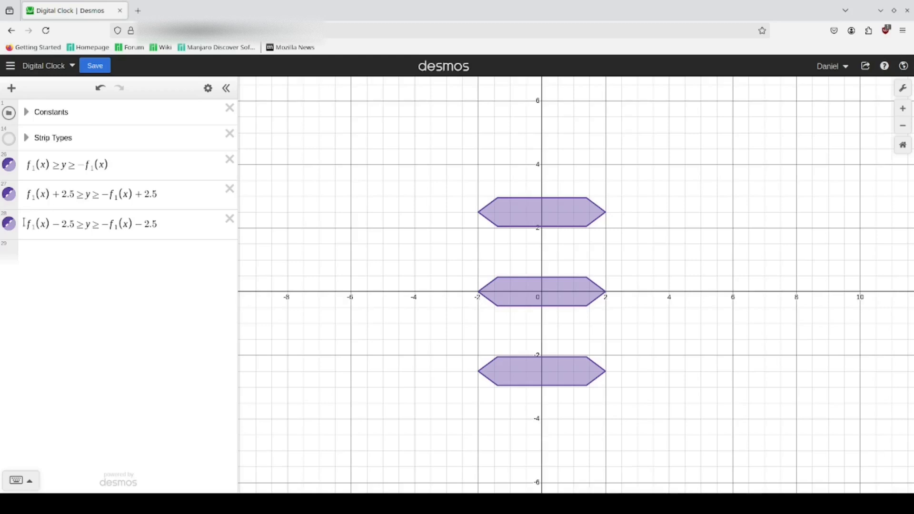
Hide all three horizontal strip inequalities.
click(8, 165)
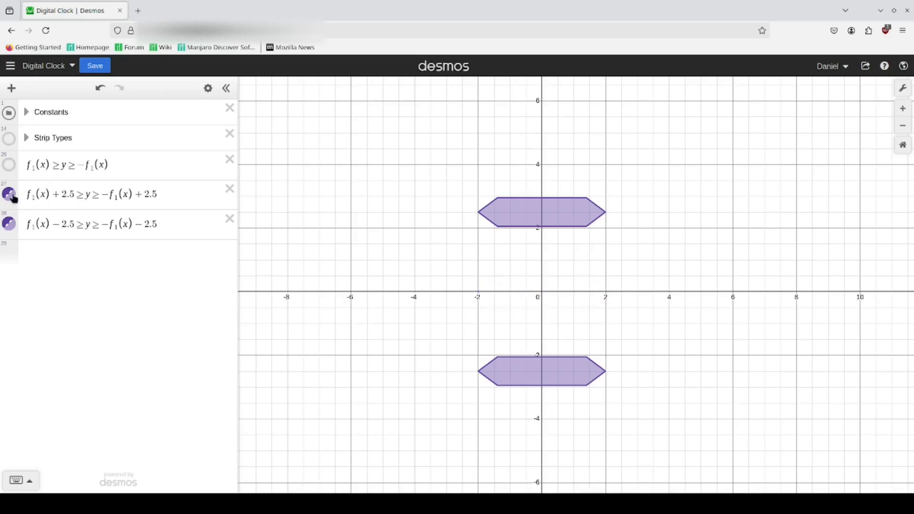
click(11, 195)
click(8, 223)
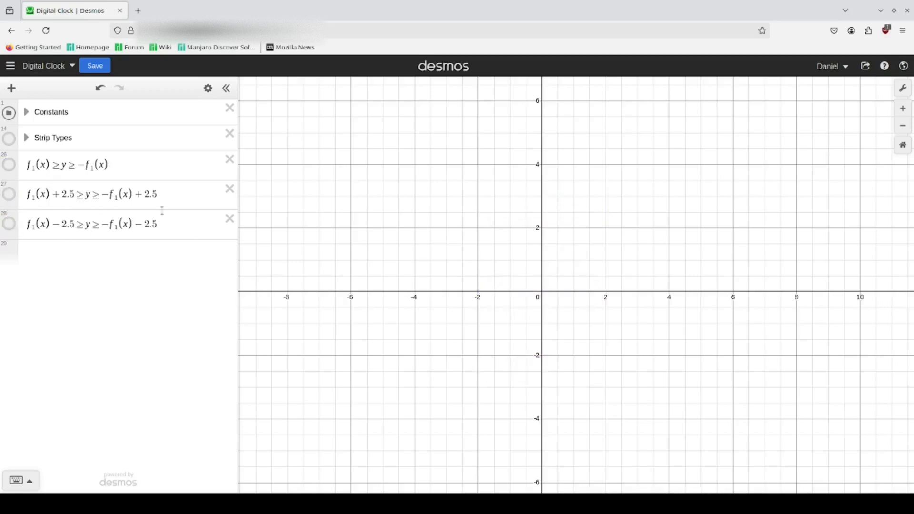
Add a new expression y = f_1(x) below the three strip inequalities.
click(91, 249)
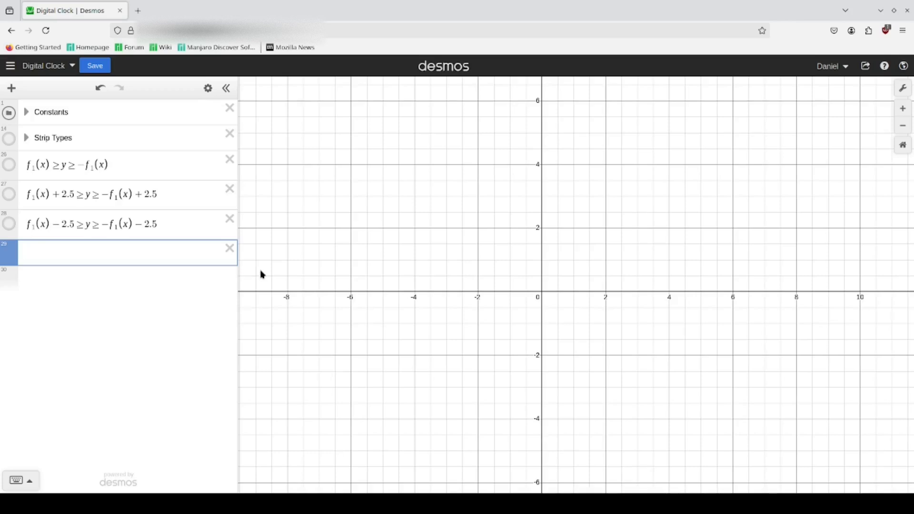
text(y=)
text(_1(x))
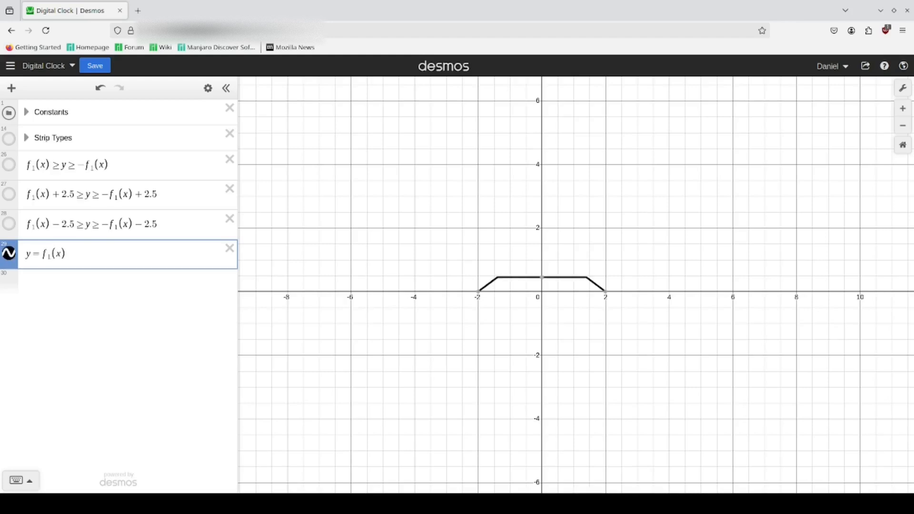
Change the color of the y = f_1(x) curve to green.
click(208, 89)
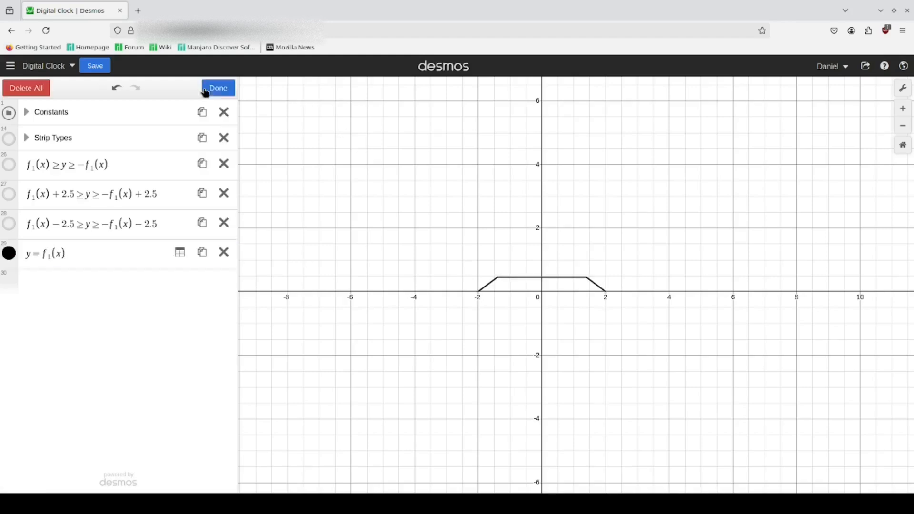
click(9, 253)
click(66, 309)
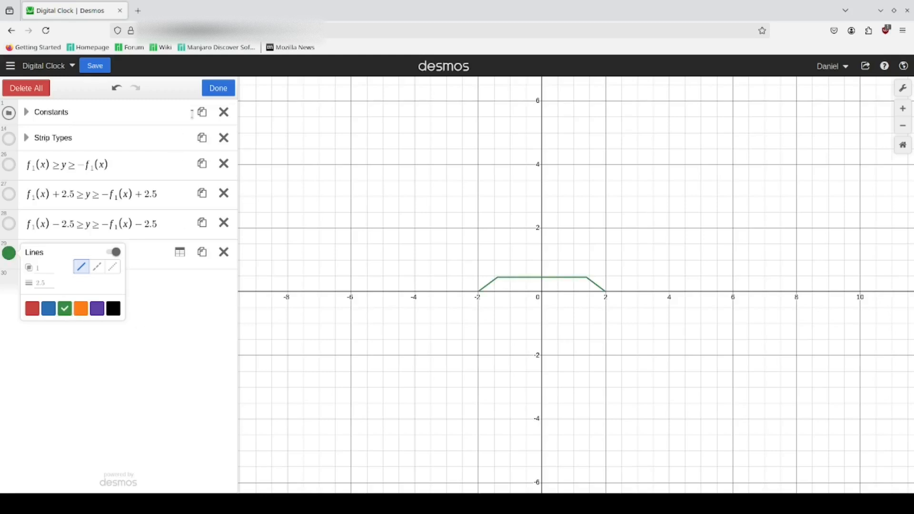
click(218, 88)
click(218, 88)
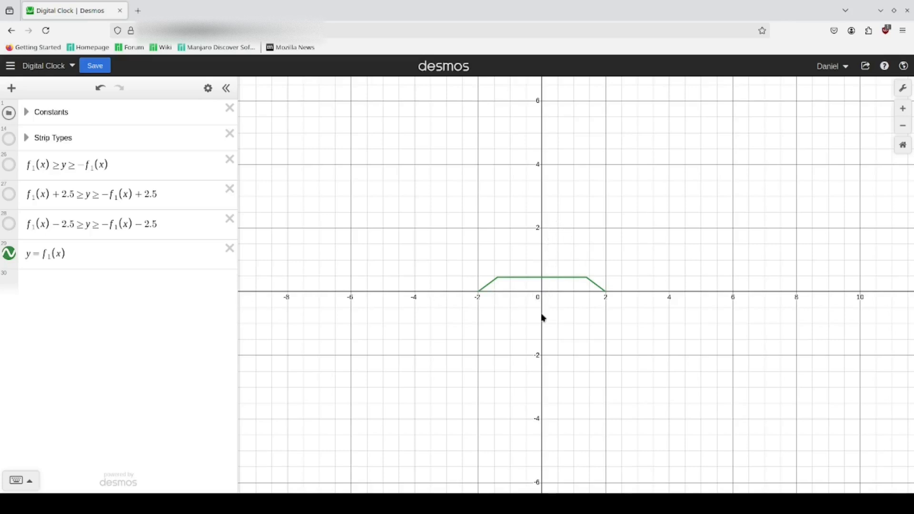
Swap the variables in the green curve's equation to make it x = f_1(y).
click(28, 256)
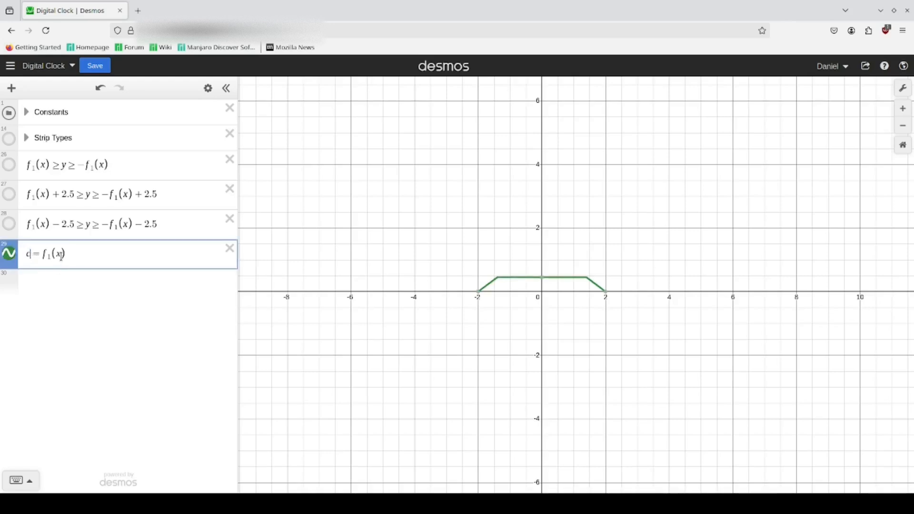
text(c)
key(BackSpace)
text(x)
text(y)
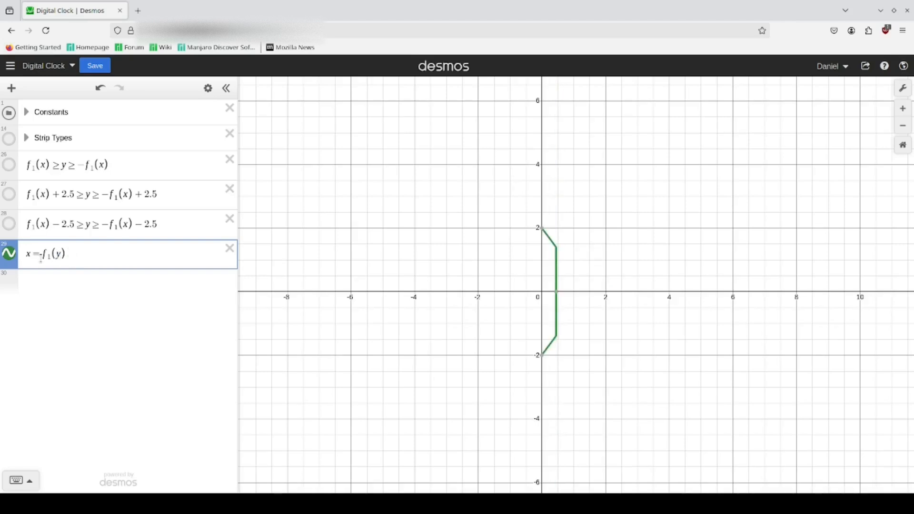
Turn the green curve's equation into the inequality x ≤ f_1(y).
drag(58, 257, 26, 253)
key(BackSpace)
text(x<)
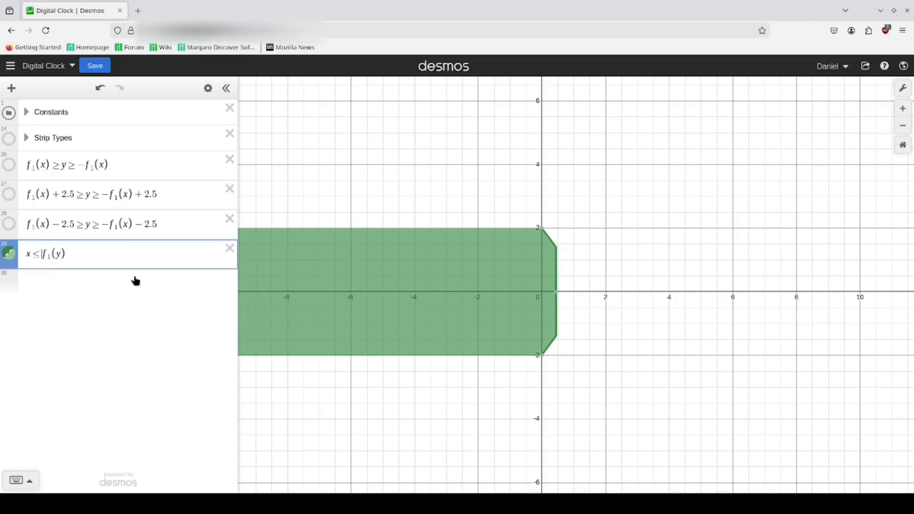
Add a mirrored lower bound to the green inequality, making it -f_1(y) ≤ x ≤ f_1(y).
drag(70, 254, 43, 254)
key(ctrl+c)
click(26, 258)
key(ctrl+v)
text(<)
key(Left)
key(Left)
key(Left)
key(Left)
key(Left)
key(Left)
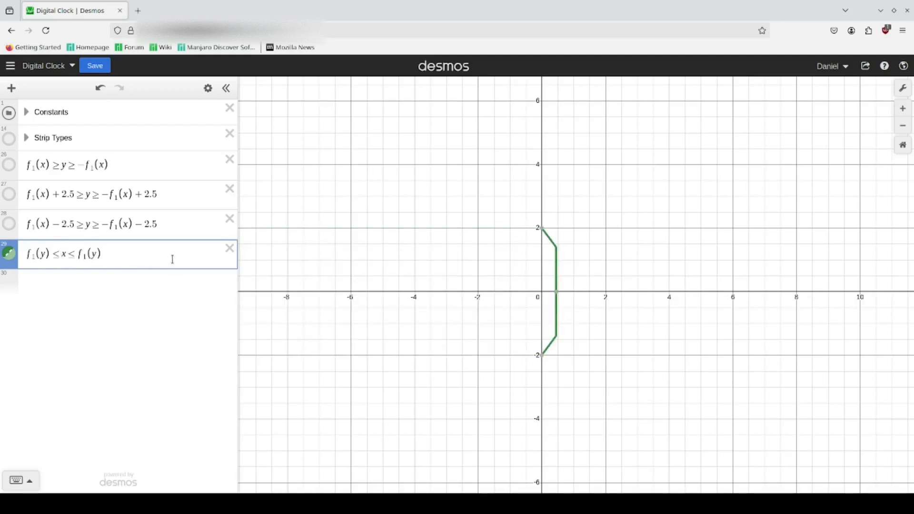
text(-)
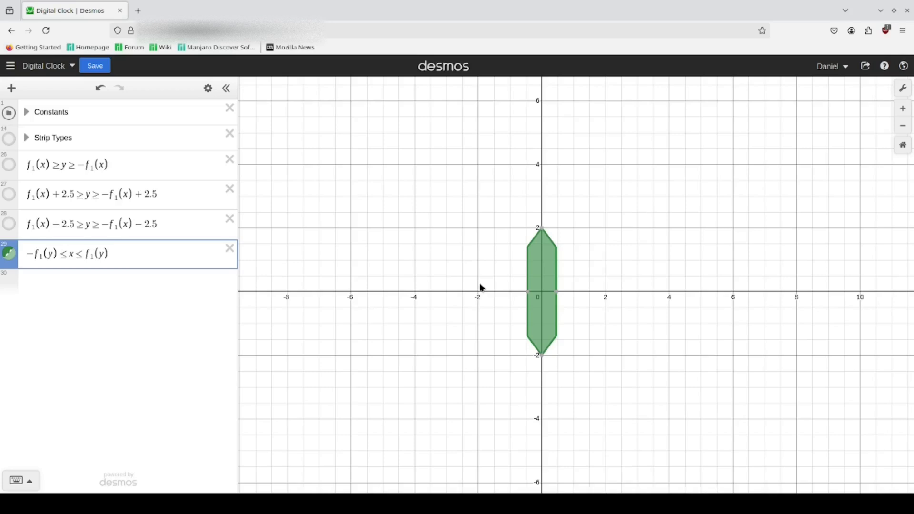
Show the three horizontal strips again.
click(9, 165)
click(10, 194)
click(9, 223)
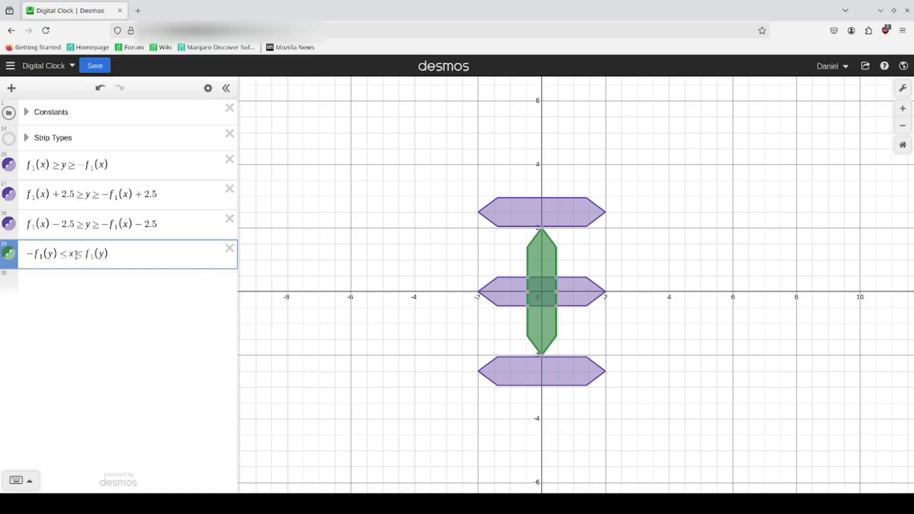
Replace the green vertical strip's inequality with the equation x = f_1(y).
drag(123, 255, 7, 256)
text(x=f_1)
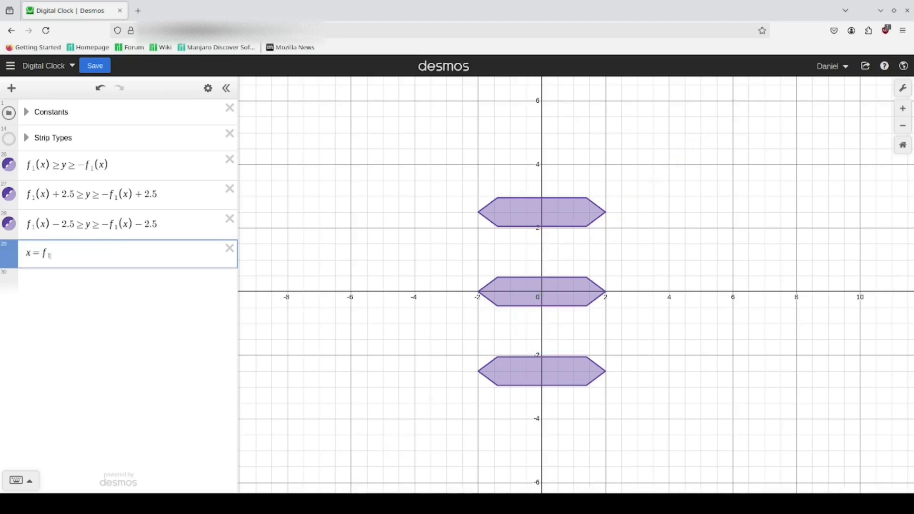
text((y))
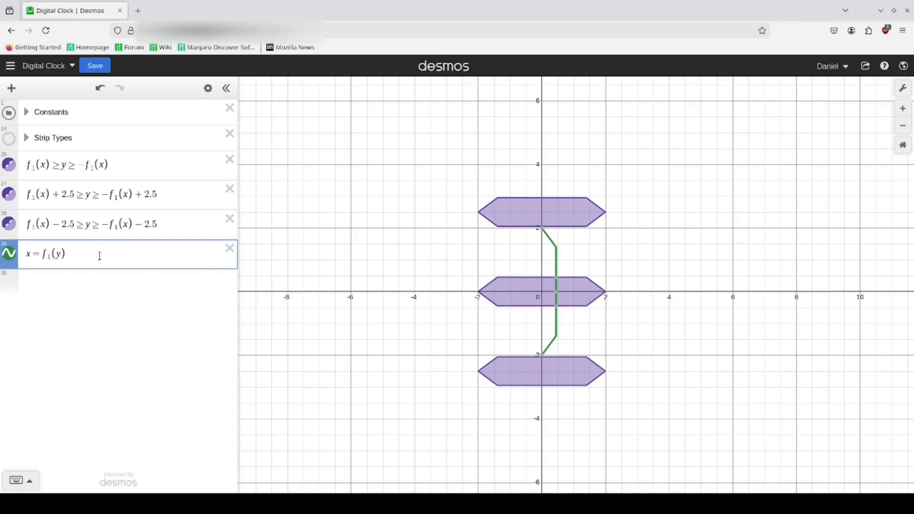
Shift the green curve by 3 in x and 1 in y, making the equation x = f_1(y − 1) + 3.
text(+)
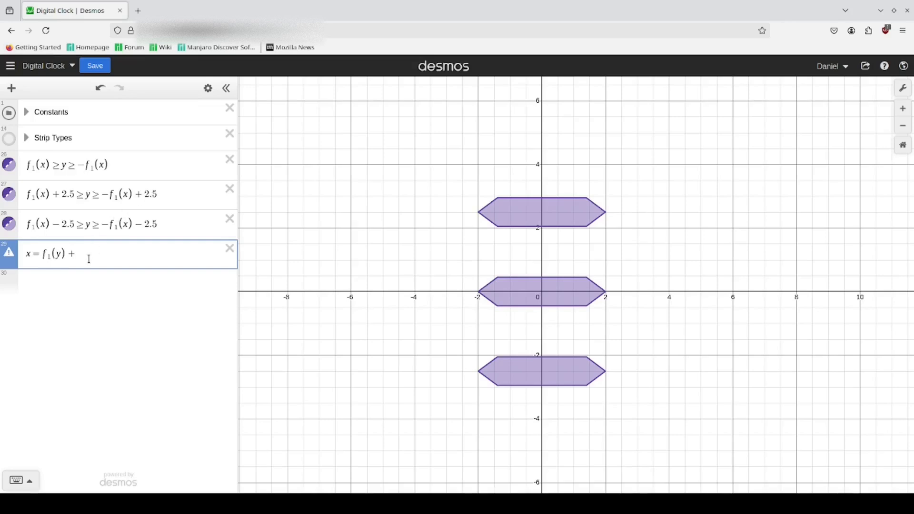
text(3)
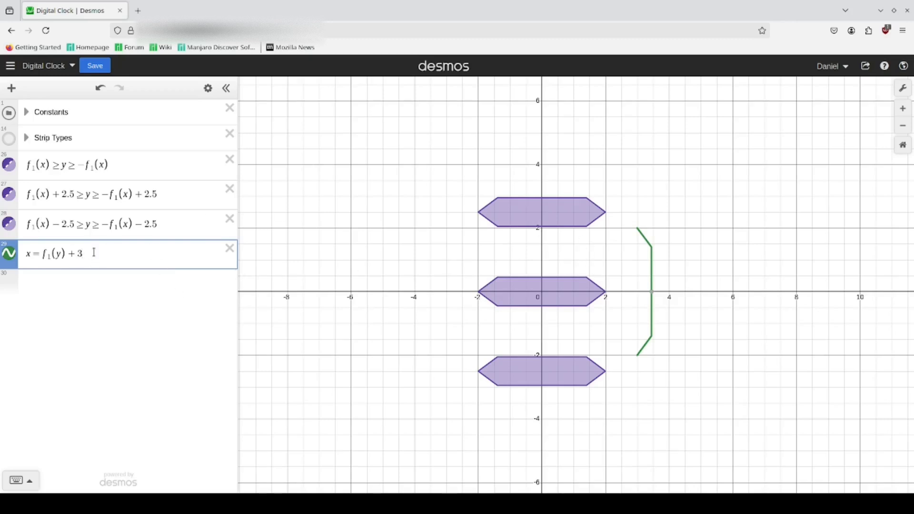
click(61, 254)
text(-1)
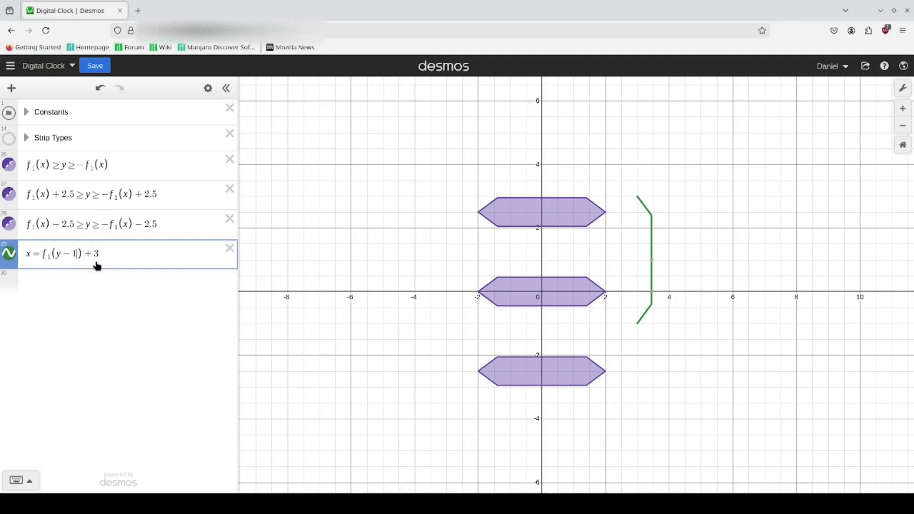
Copy the green equation's expression f_1(y − 1) + 3 and turn the equation into the inequality x ≤ f_1(y − 1) + 3.
drag(101, 256, 46, 255)
click(112, 256)
drag(112, 255, 44, 254)
key(ctrl+c)
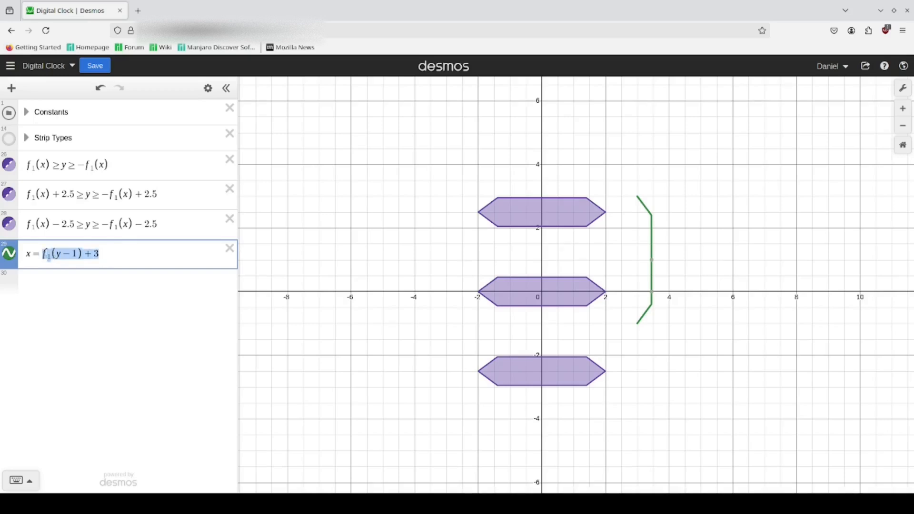
click(39, 254)
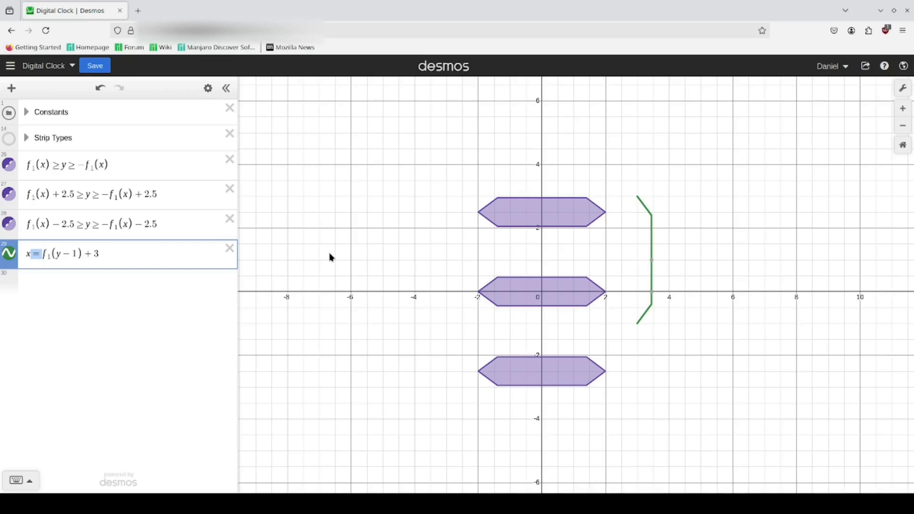
key(BackSpace)
text(<)
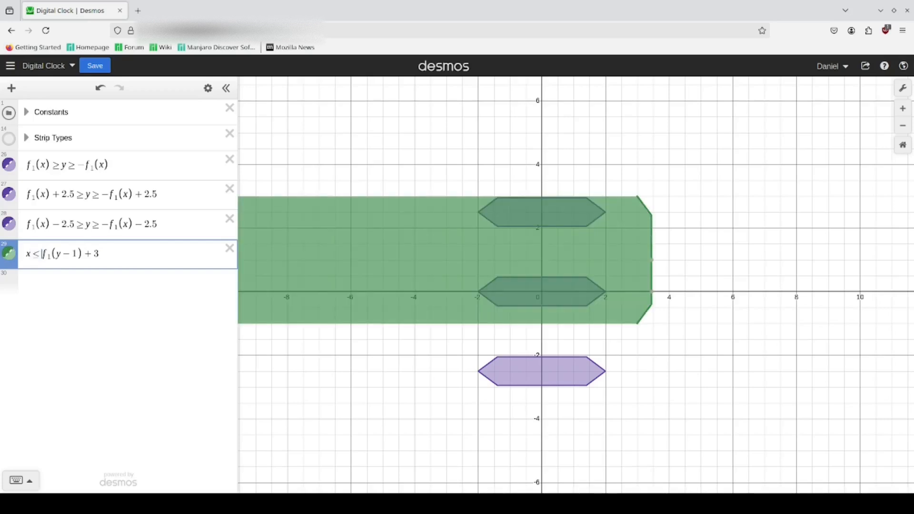
Add the copied expression as a negated lower bound, making the green inequality −f_1(y − 1) + 3 ≤ x ≤ f_1(y − 1) + 3.
click(26, 254)
key(ctrl+v)
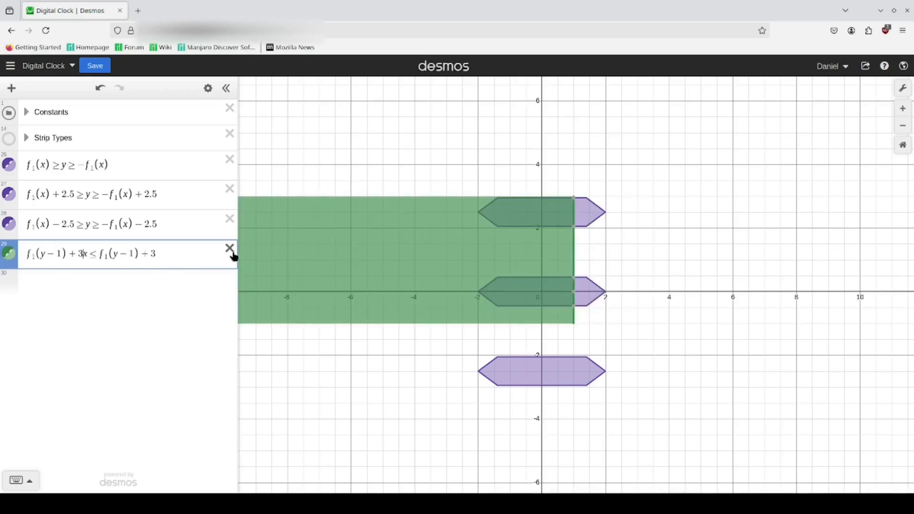
text(<)
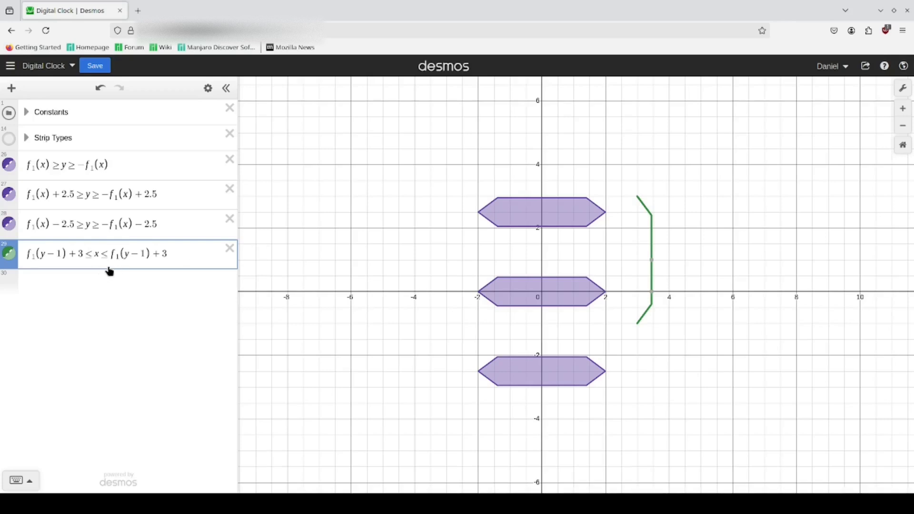
click(28, 256)
text(-)
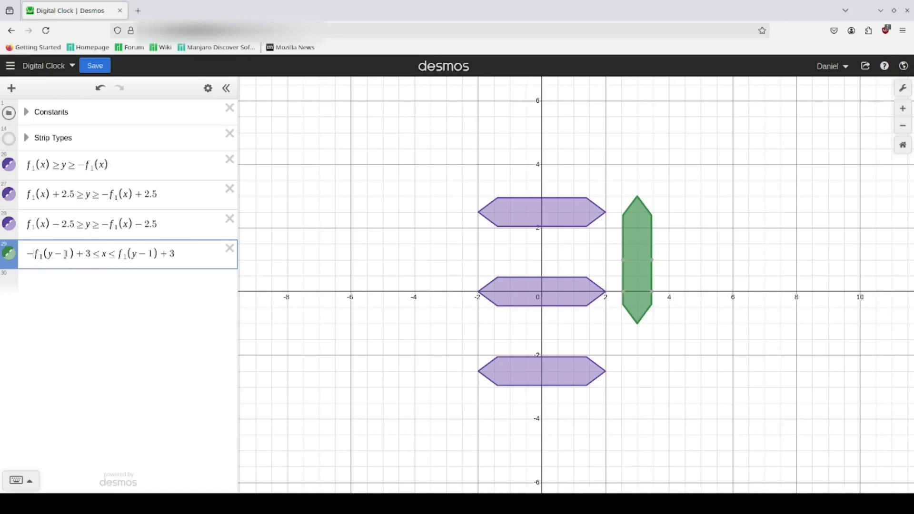
Try enclosing the green lower bound in parentheses as −(f_1(y − 1) + 3), and undo the change.
drag(72, 255, 25, 257)
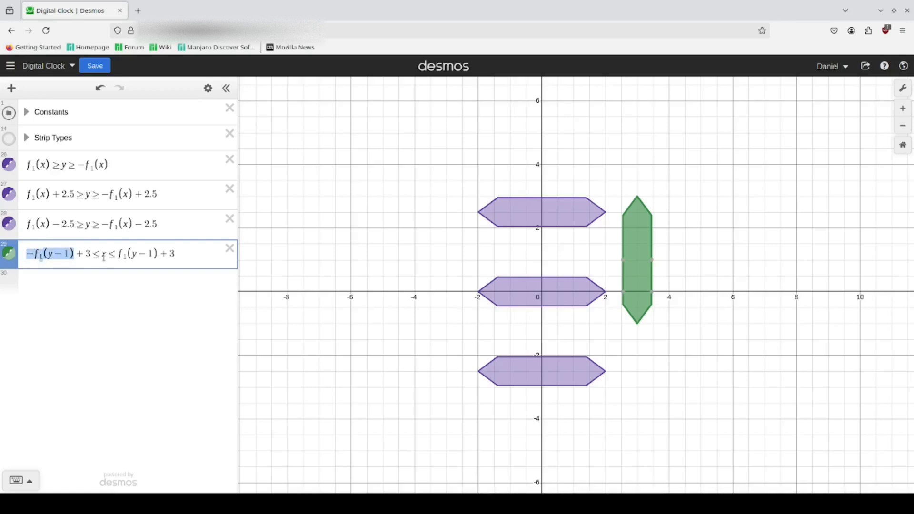
drag(93, 256, 75, 255)
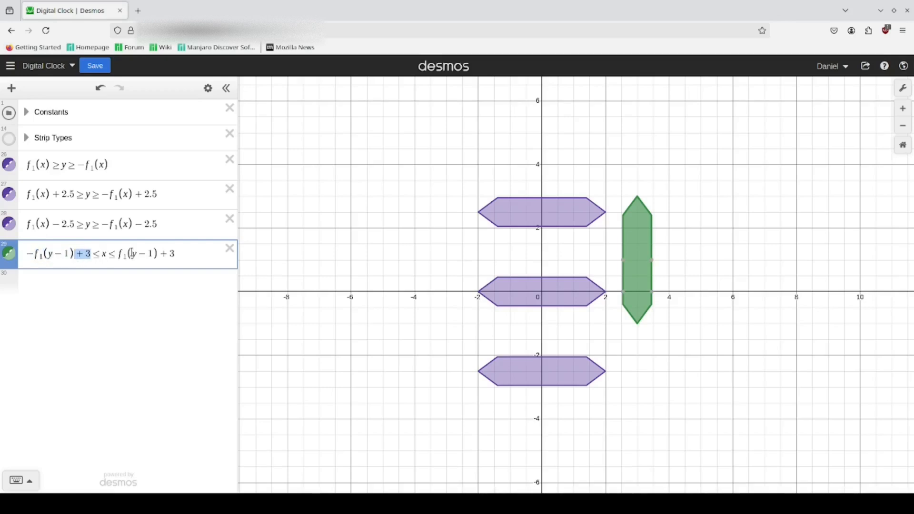
click(103, 255)
drag(34, 253, 106, 257)
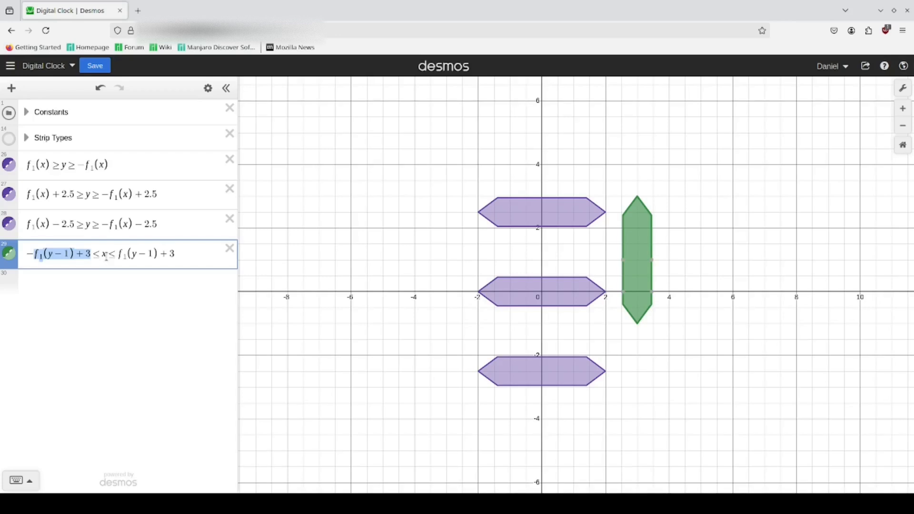
text(()
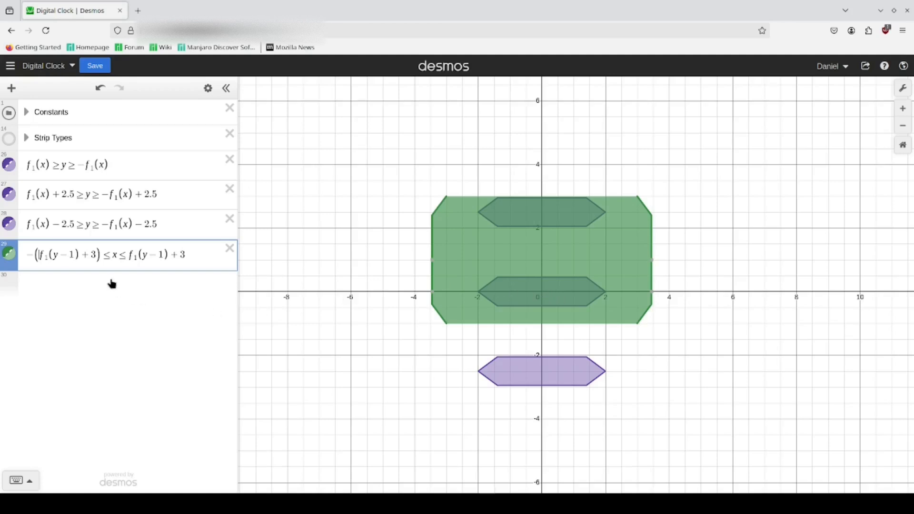
key(ctrl+z)
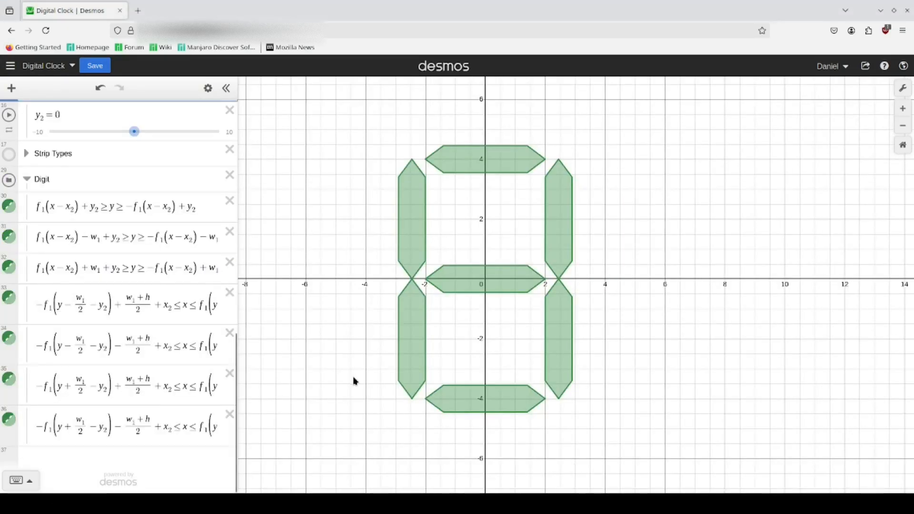
drag(622, 417, 687, 385)
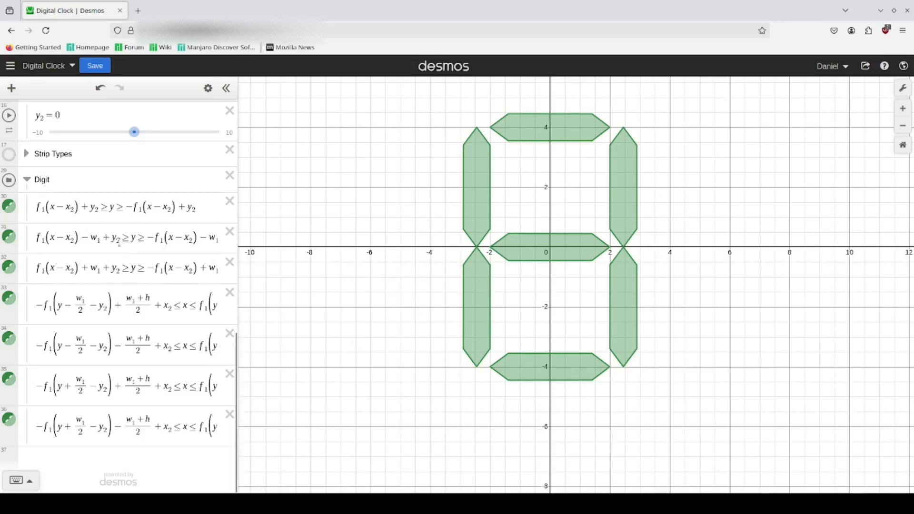
scroll(72, 232, up, 2)
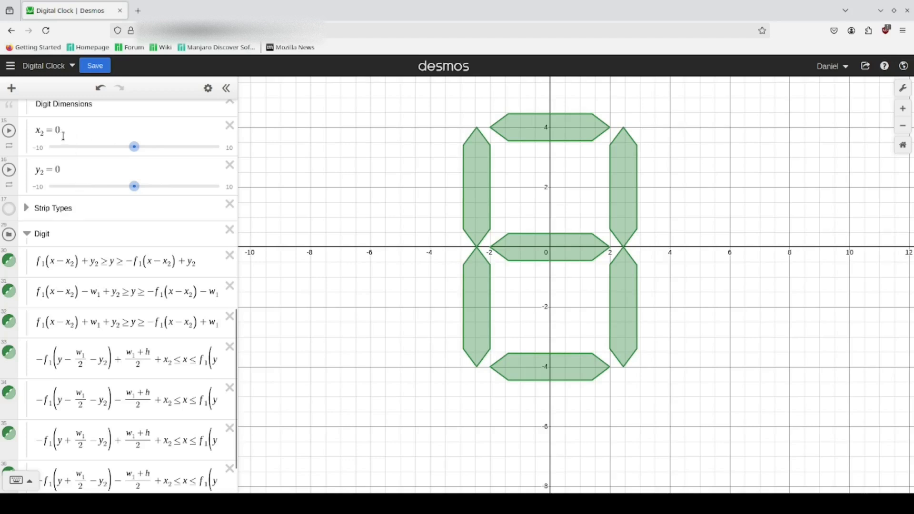
scroll(82, 287, down, 2)
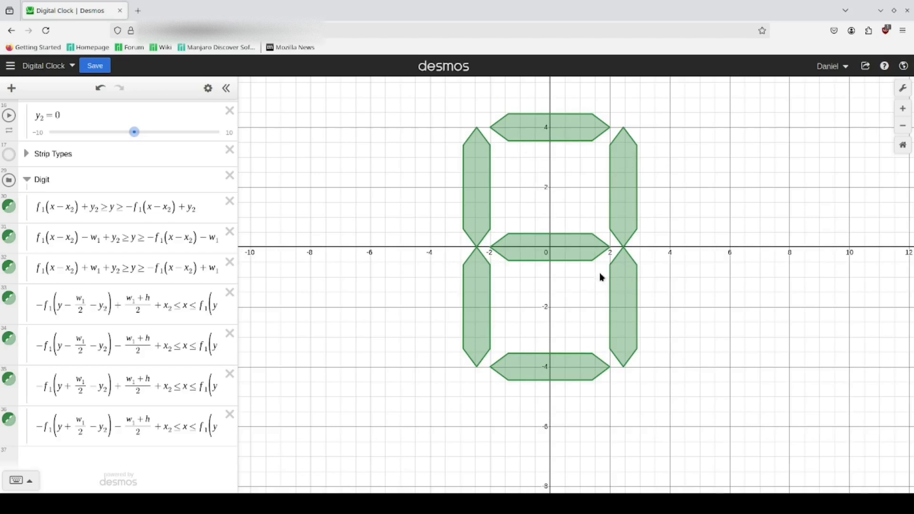
Duplicate the top horizontal strip's inequality twice in the Digit folder and delete both copies.
click(563, 137)
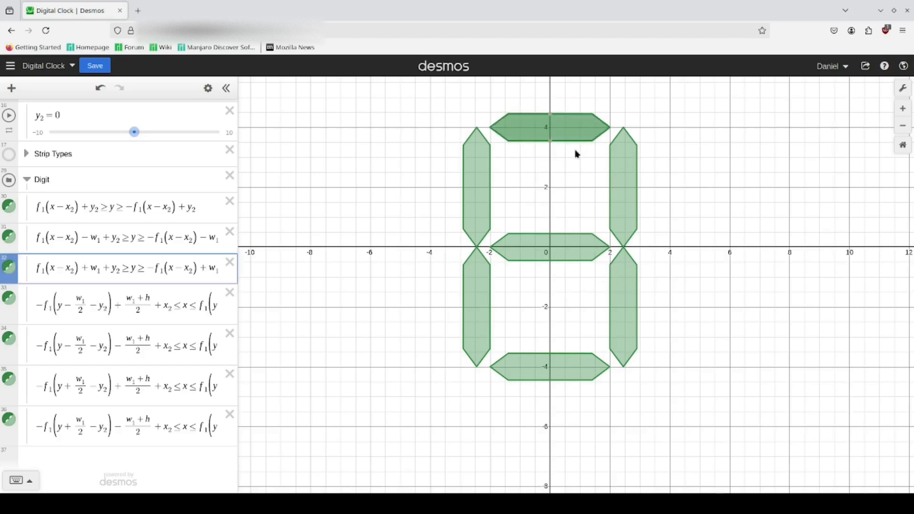
click(208, 89)
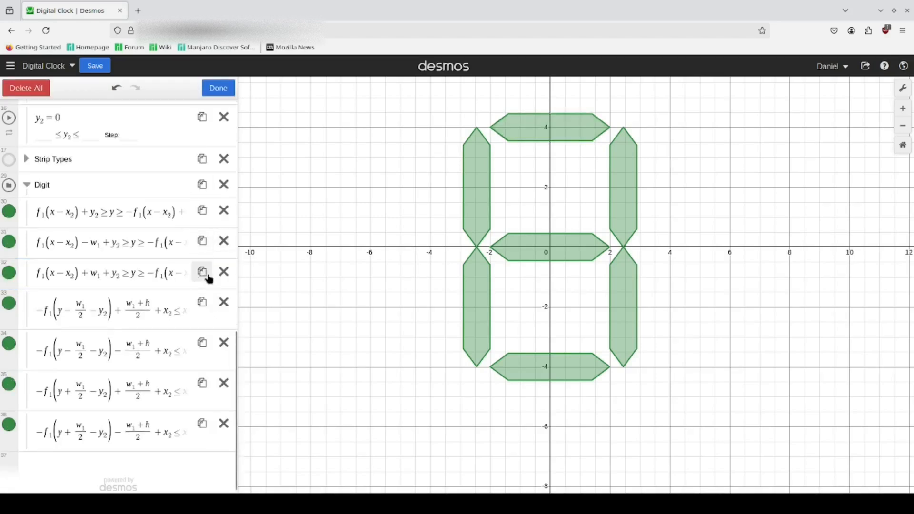
key(Escape)
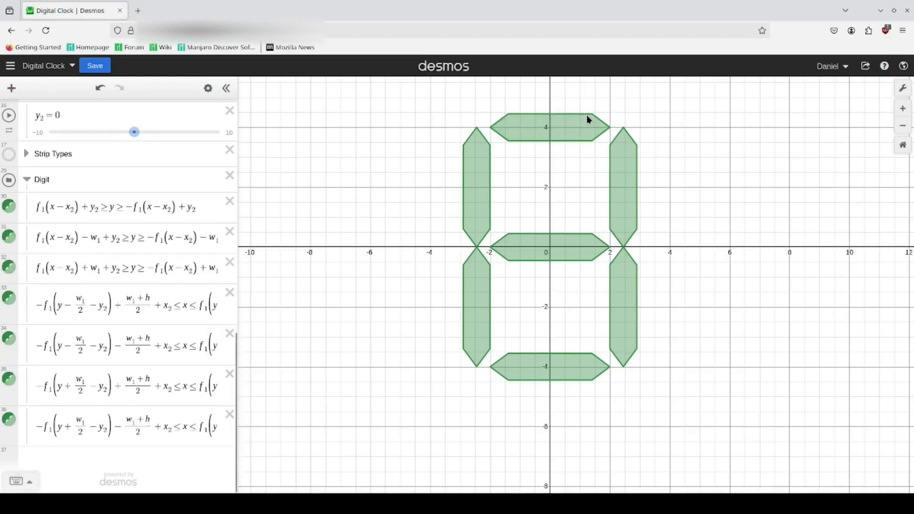
click(116, 267)
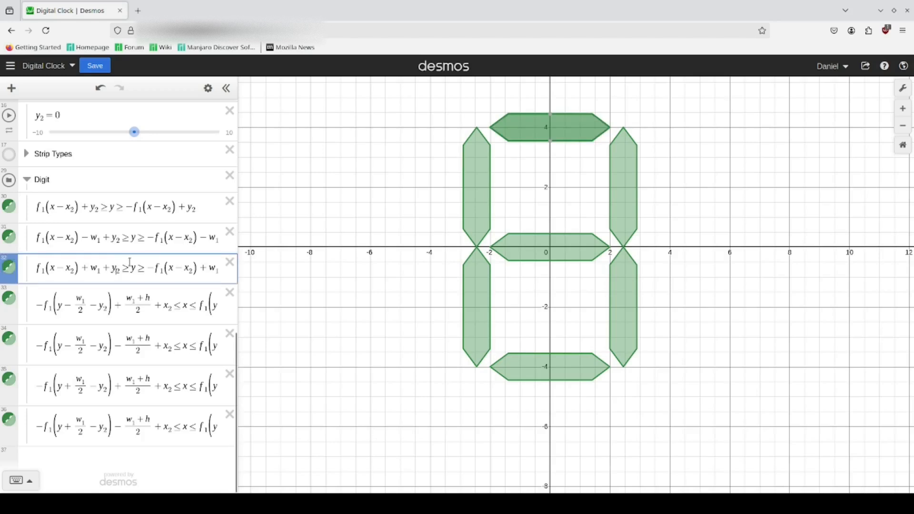
click(208, 89)
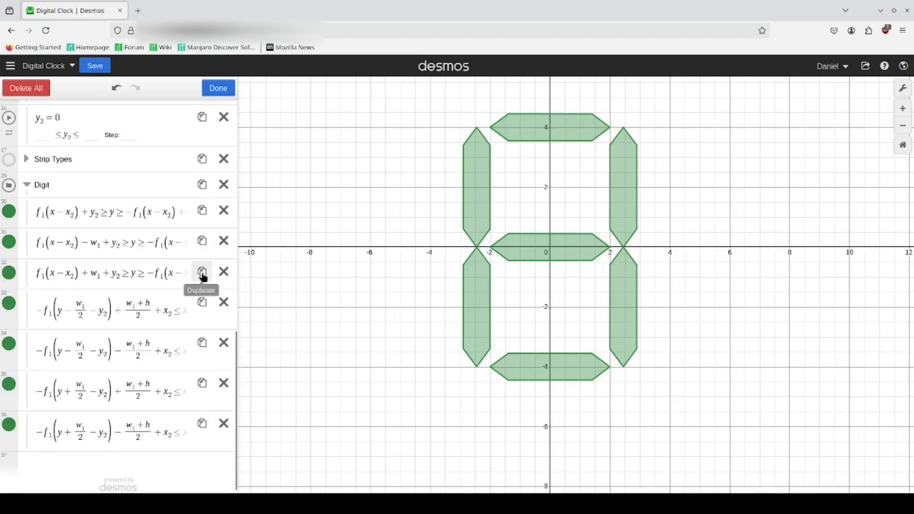
click(202, 272)
click(202, 272)
click(345, 289)
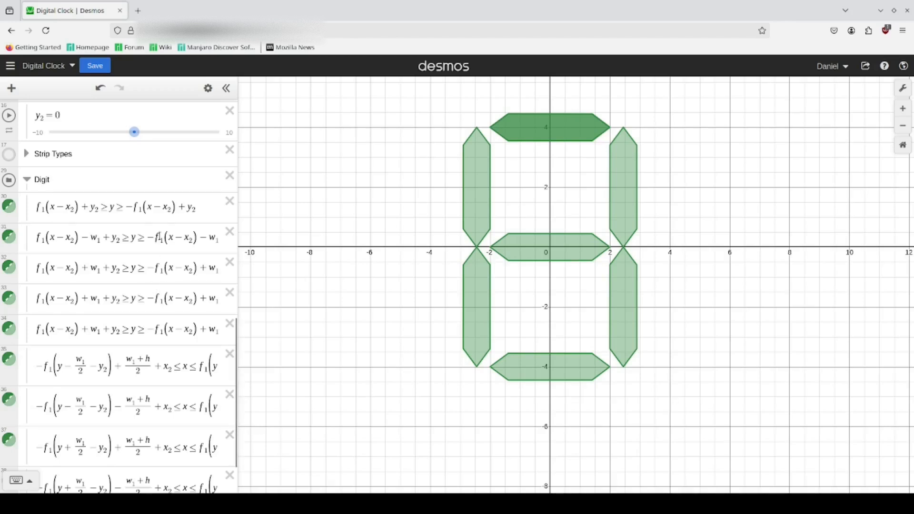
click(230, 292)
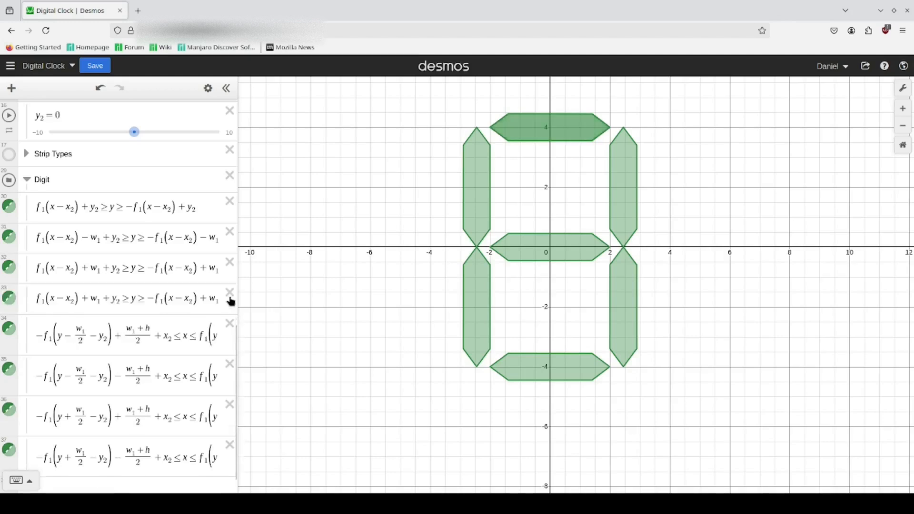
click(230, 293)
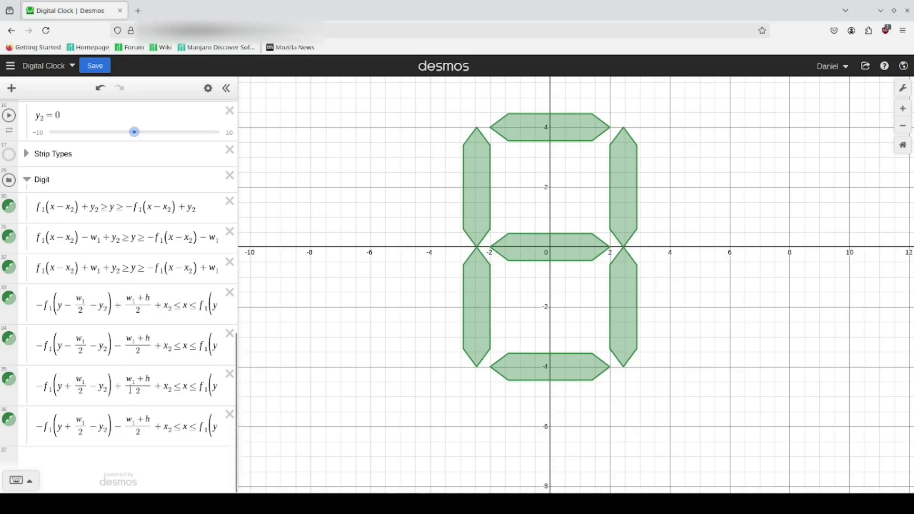
Hide all seven strip inequalities in the Digit folder.
click(8, 206)
click(9, 237)
click(8, 267)
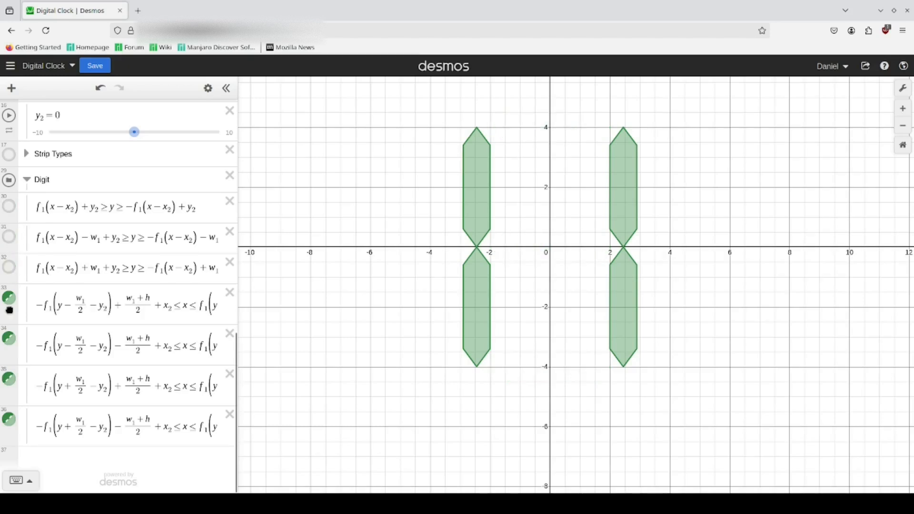
click(9, 298)
click(8, 338)
click(8, 381)
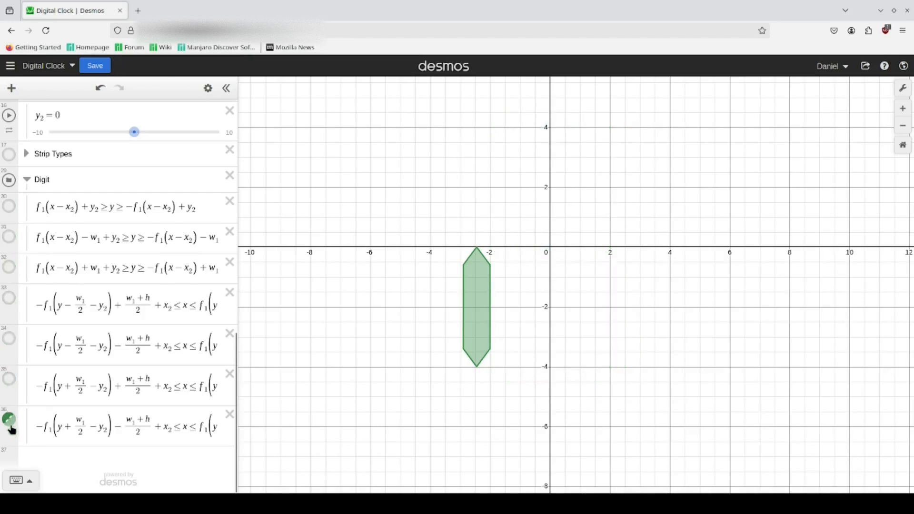
click(9, 420)
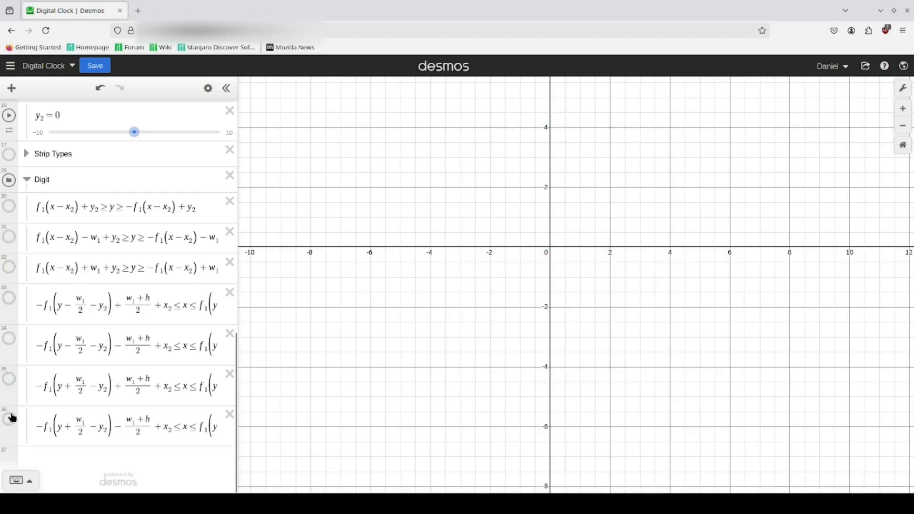
Collapse the Digit folder and add the expression y = f_1(x) in a new line below it.
click(165, 429)
key(Return)
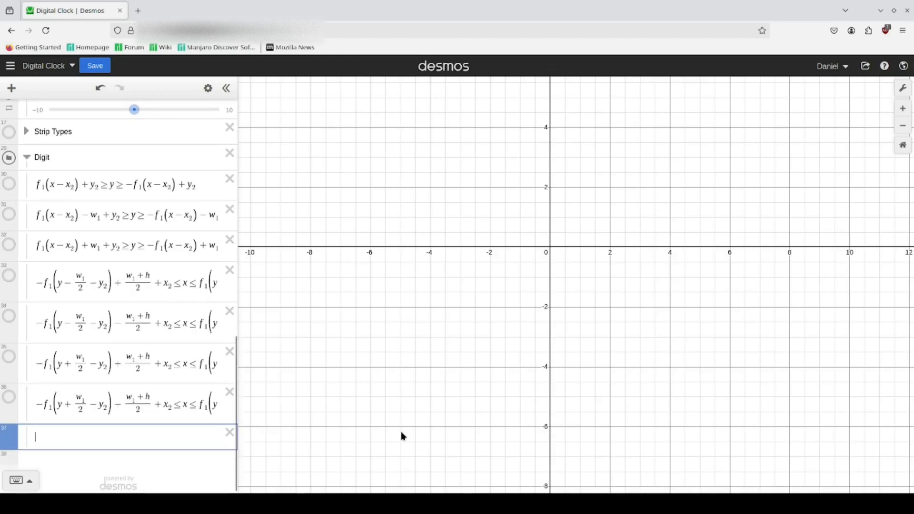
click(27, 157)
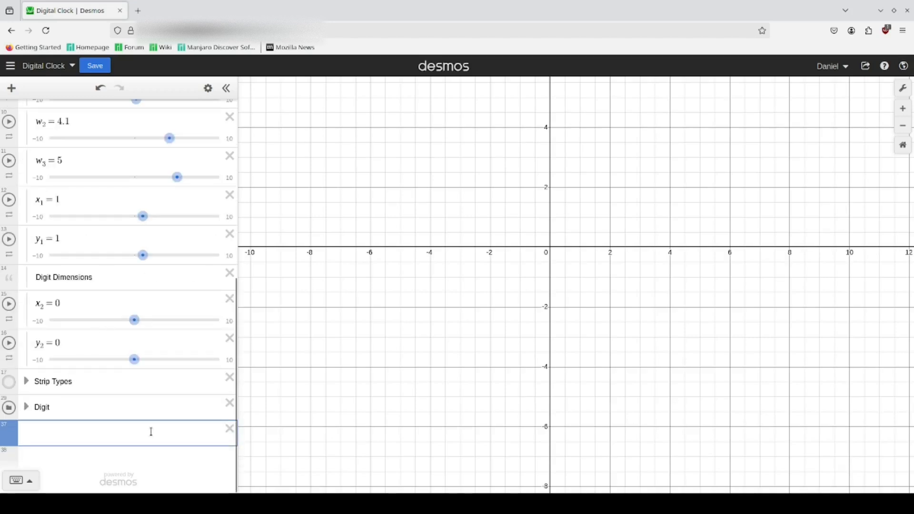
text(y=)
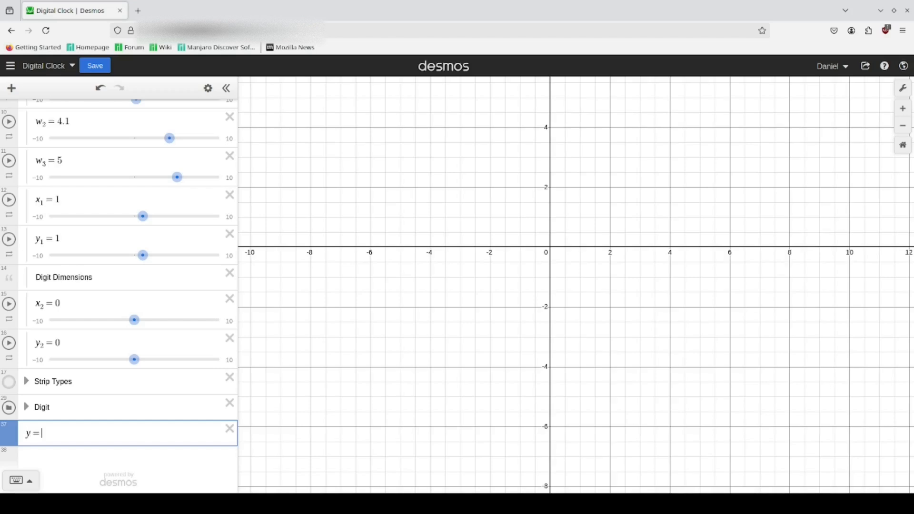
text(f_1(x))
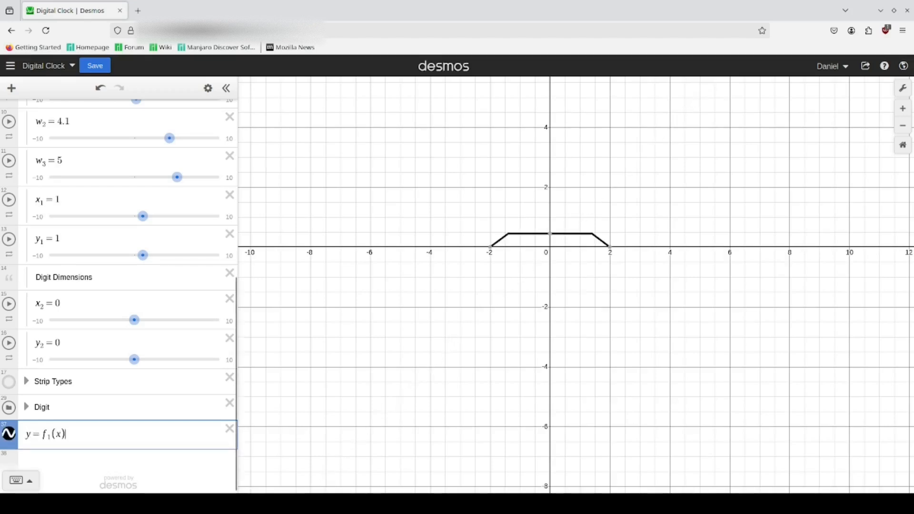
Change the colour of the y = f_1(x) curve to red.
click(208, 88)
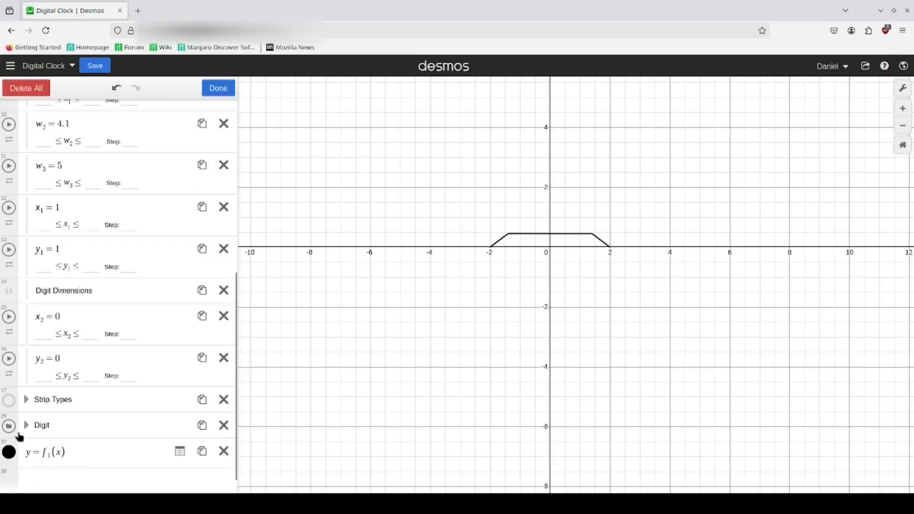
click(9, 451)
click(32, 477)
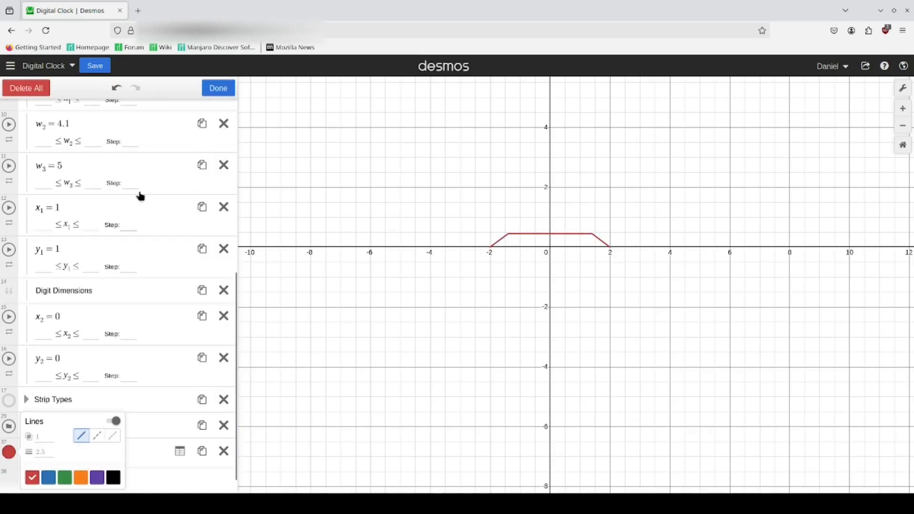
click(218, 88)
click(208, 88)
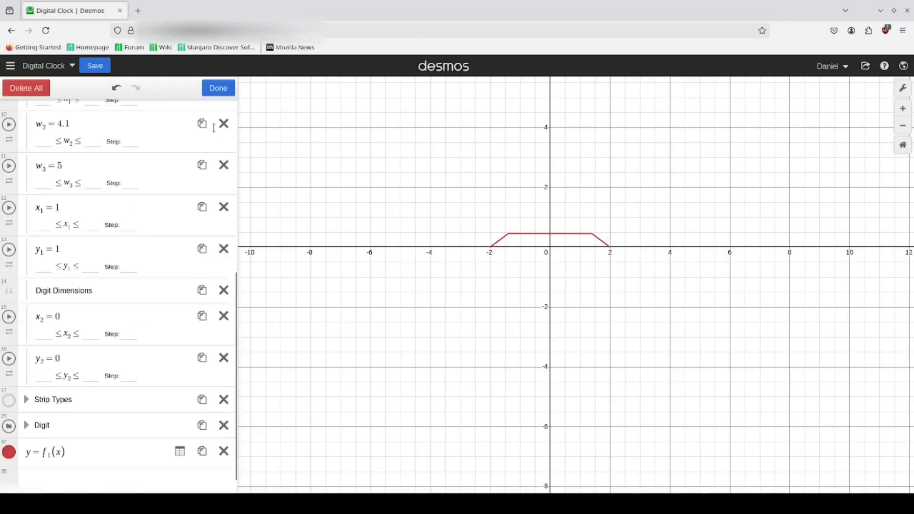
Duplicate the y = f_1(x) expression and negate the copy to y = −f_1(x).
click(202, 451)
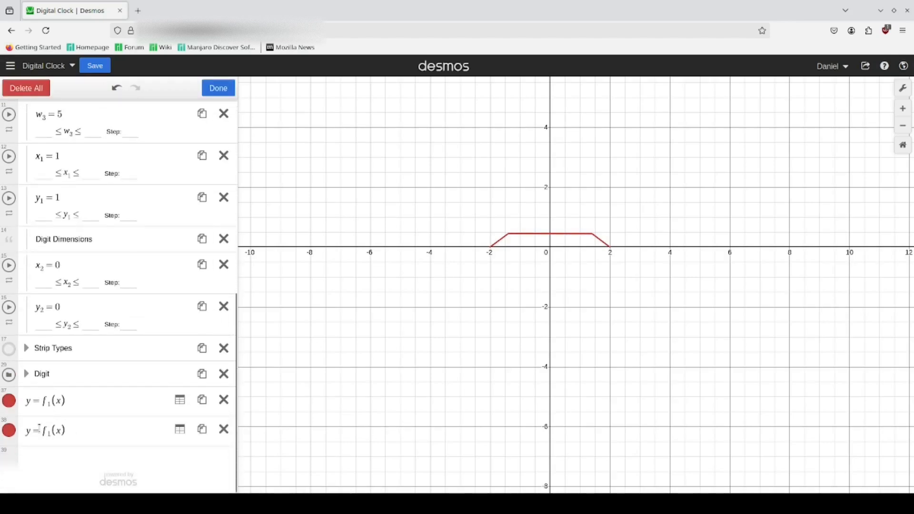
click(150, 424)
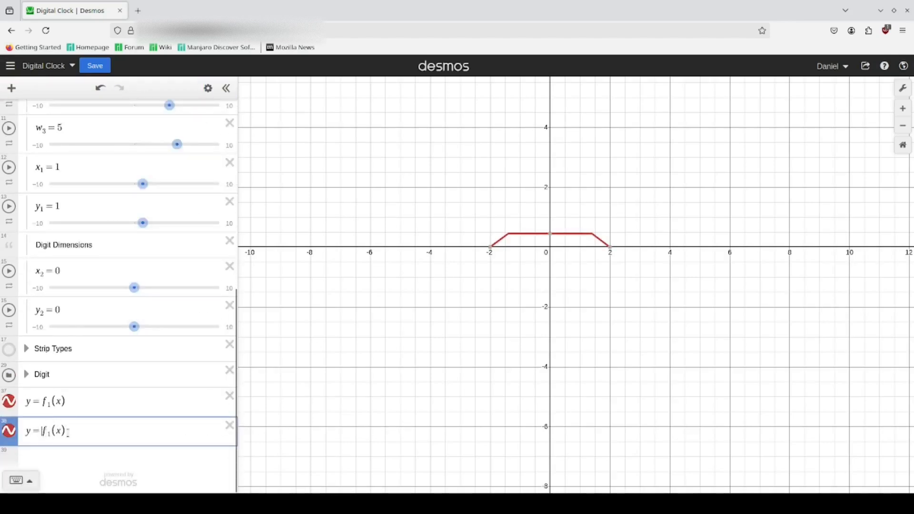
text(-)
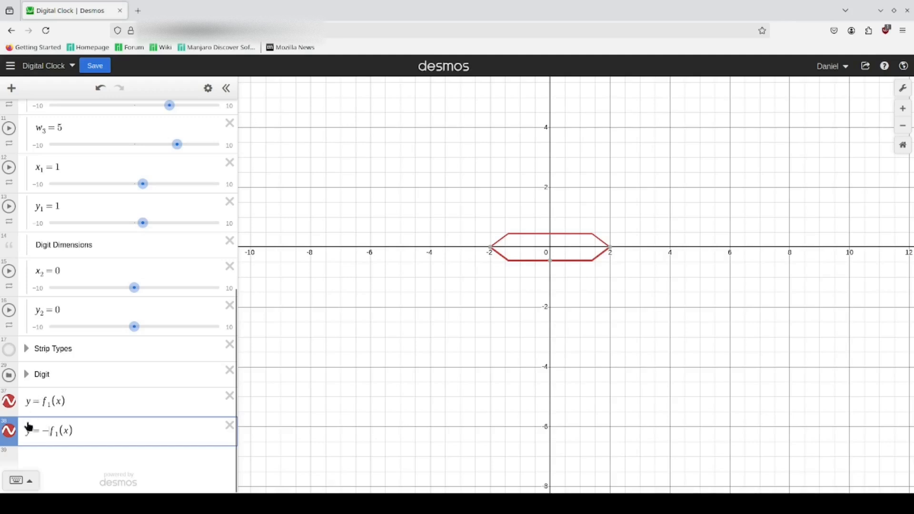
Try the copied equation as the sideways curve x = −f_1(u) and restore it to y = −f_1(x).
text(x)
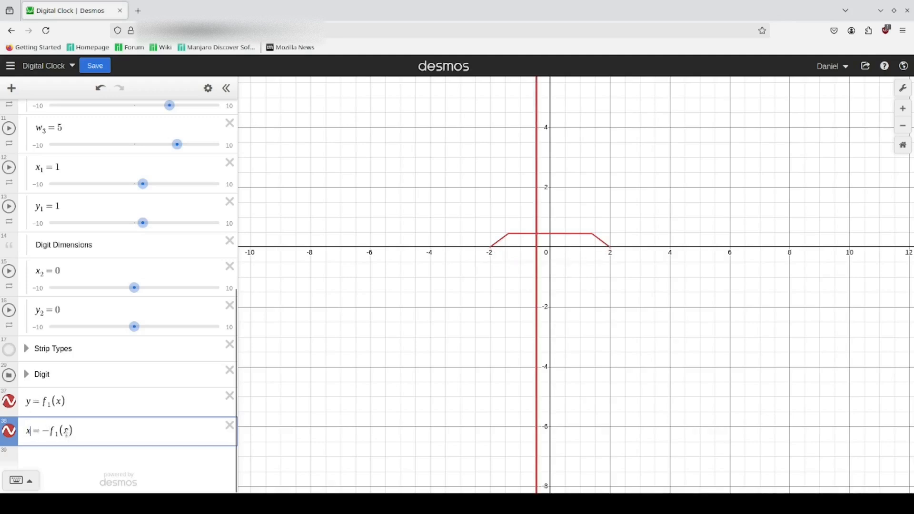
double_click(66, 430)
text(y)
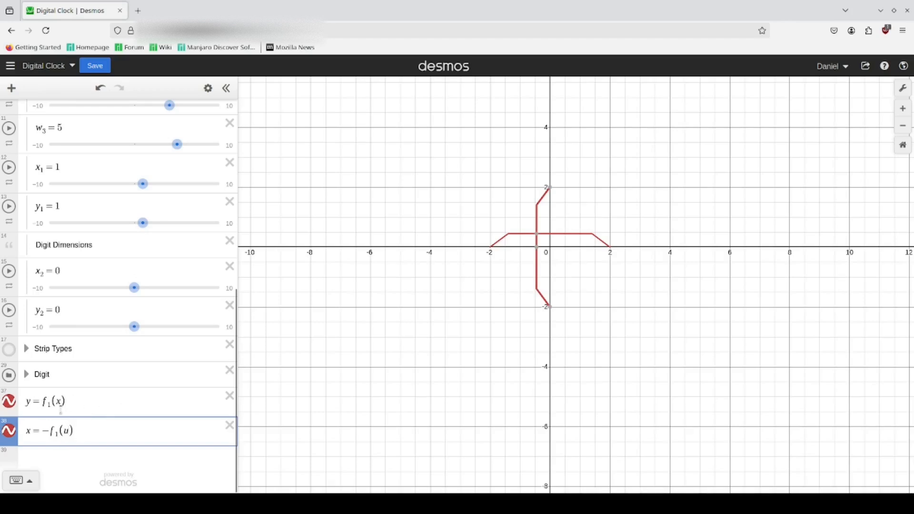
drag(82, 430, 21, 434)
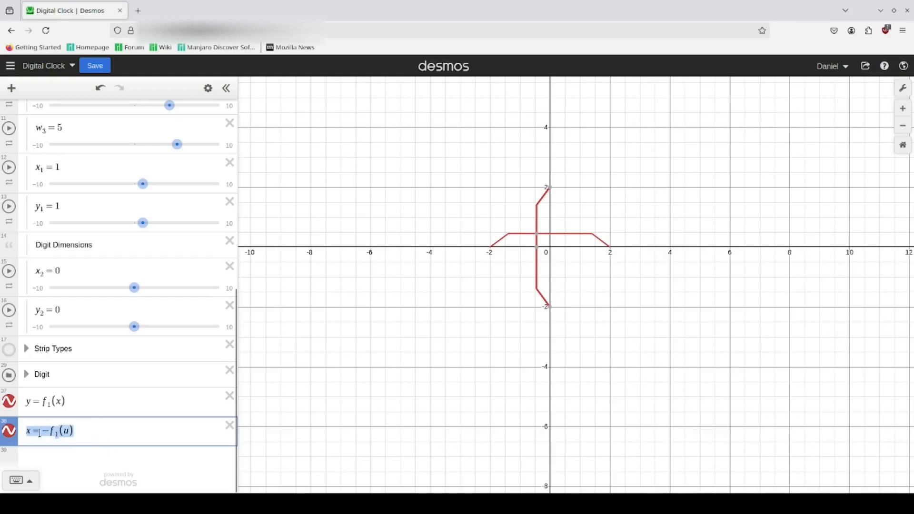
text(y=-f_1)
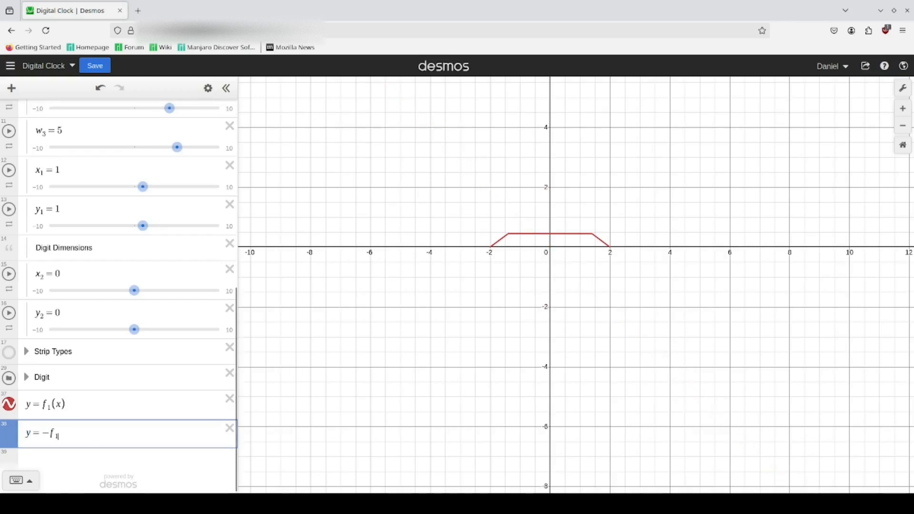
text((x))
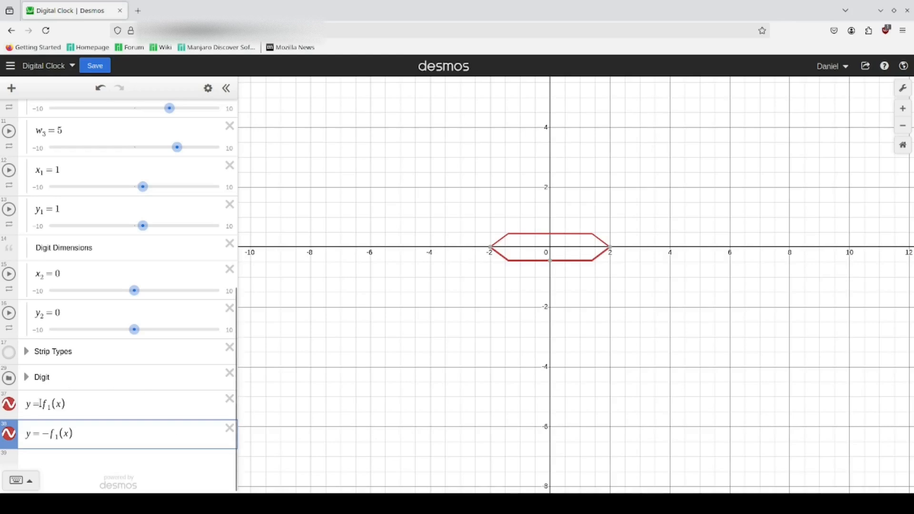
Insert the note "Method 1 - Separate Equations" between the Digit folder and the y = f_1(x) equation.
click(86, 377)
key(Return)
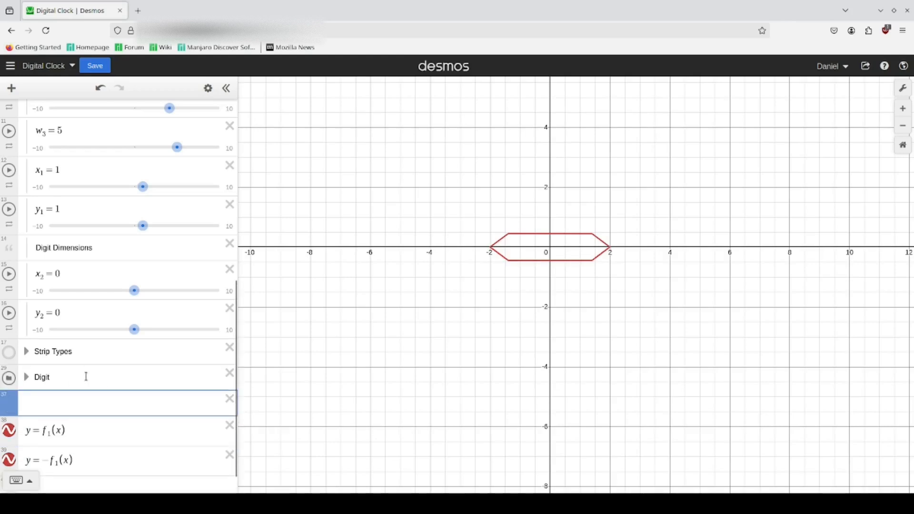
text("Method 1 - Separate Equations)
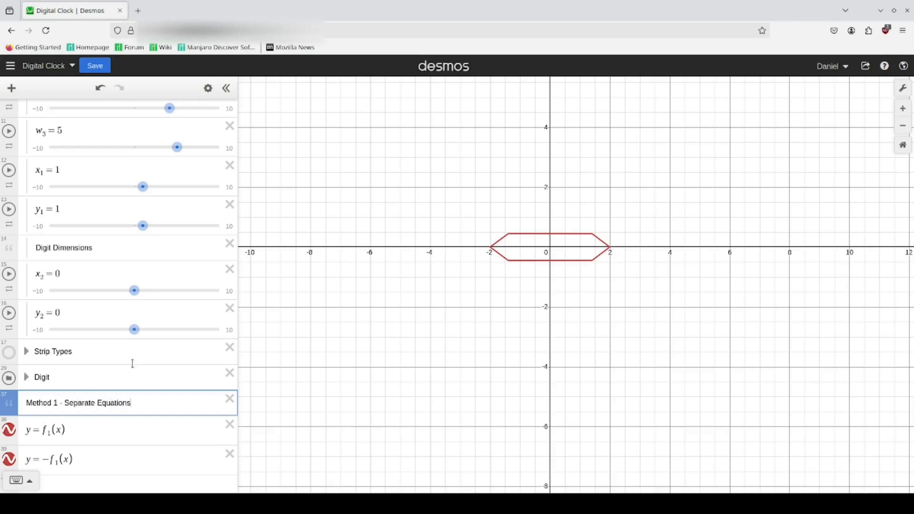
Add the note "Method 2 - Squares" on a new line below y = −f_1(x).
scroll(119, 414, down, 2)
click(108, 432)
key(Return)
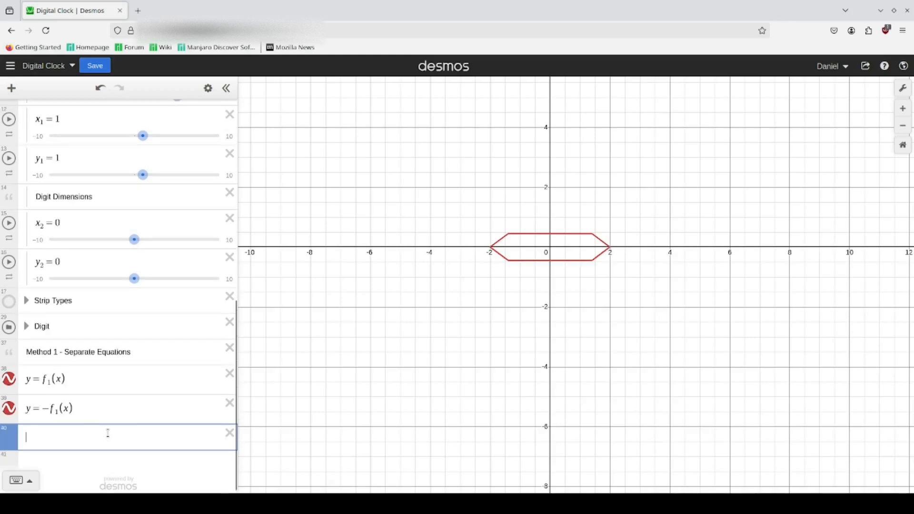
scroll(109, 401, down, 1)
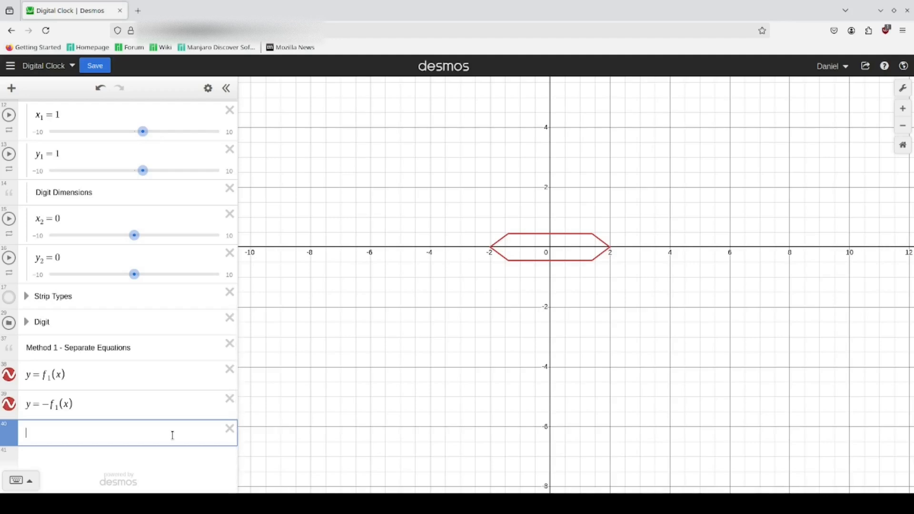
text(Metho)
key(BackSpace)
key(BackSpace)
key(BackSpace)
key(BackSpace)
key(BackSpace)
text("Method 2)
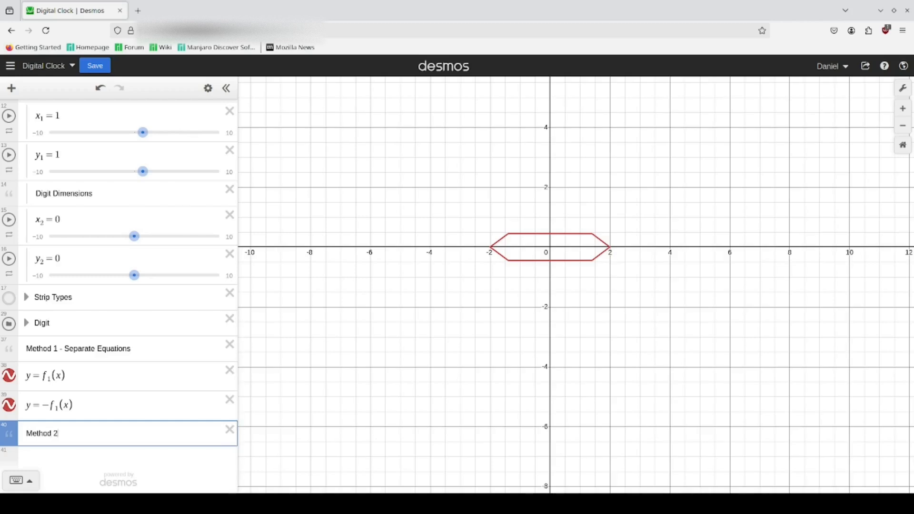
text( - Squares)
Enter the equation y^2 = f_1(x)^2 below the "Method 2 - Squares" note.
key(Return)
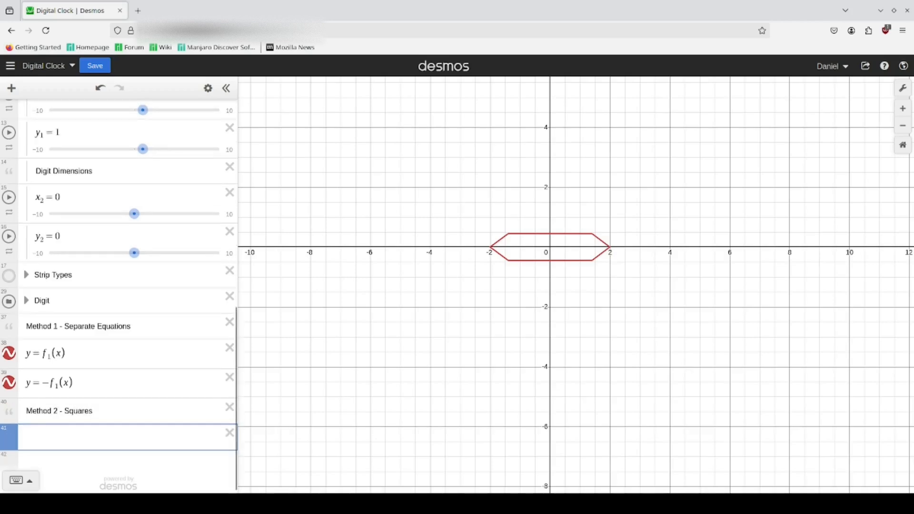
text(y^2)
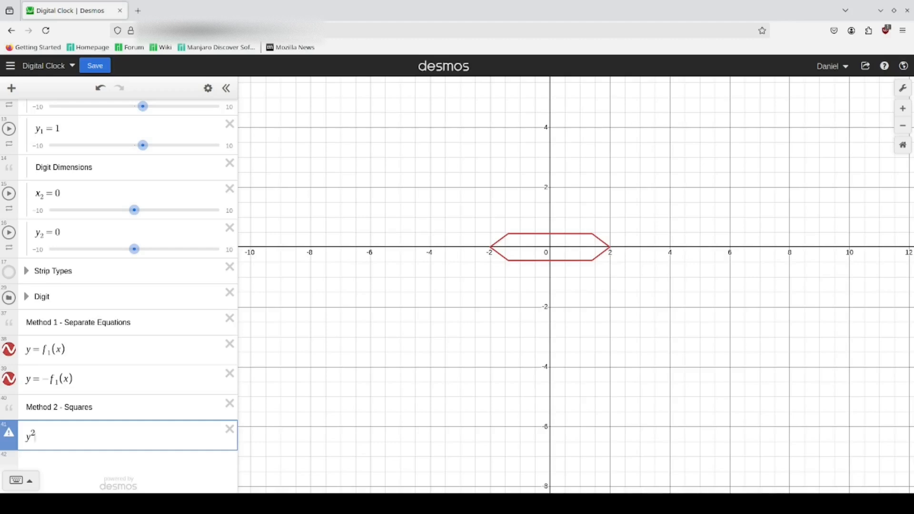
text(=f(x)
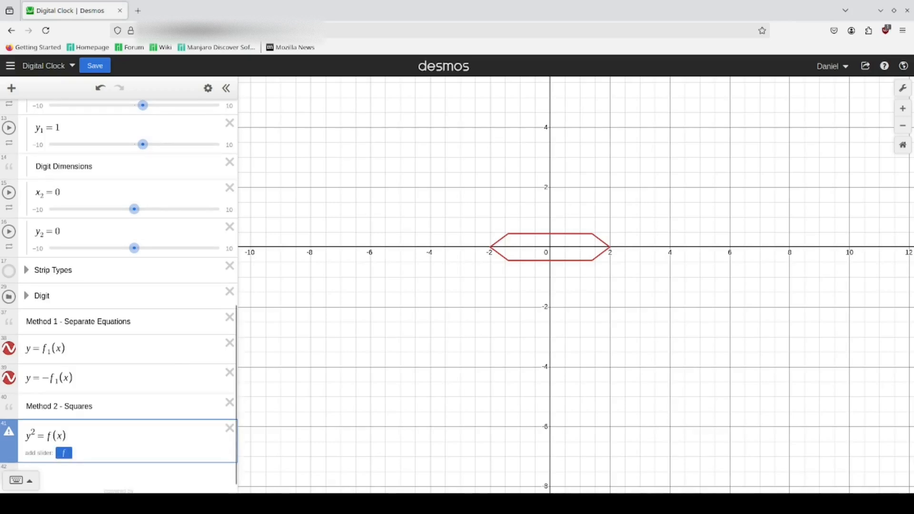
text(1)
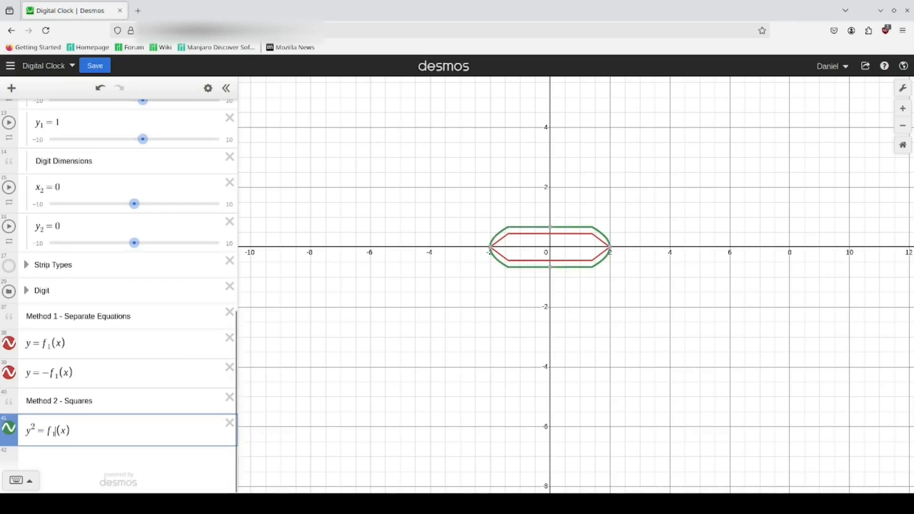
text(^2)
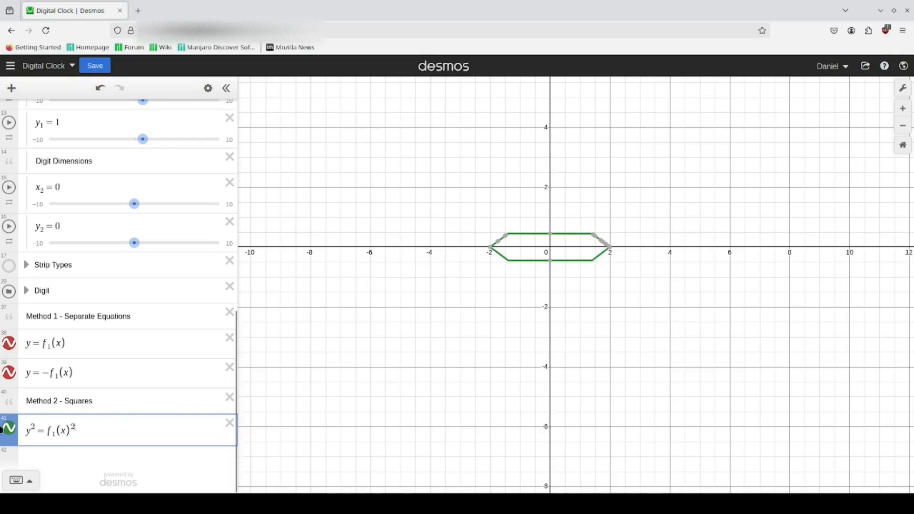
Hide the curves of y^2 = f_1(x)^2, y = f_1(x) and y = −f_1(x).
click(7, 430)
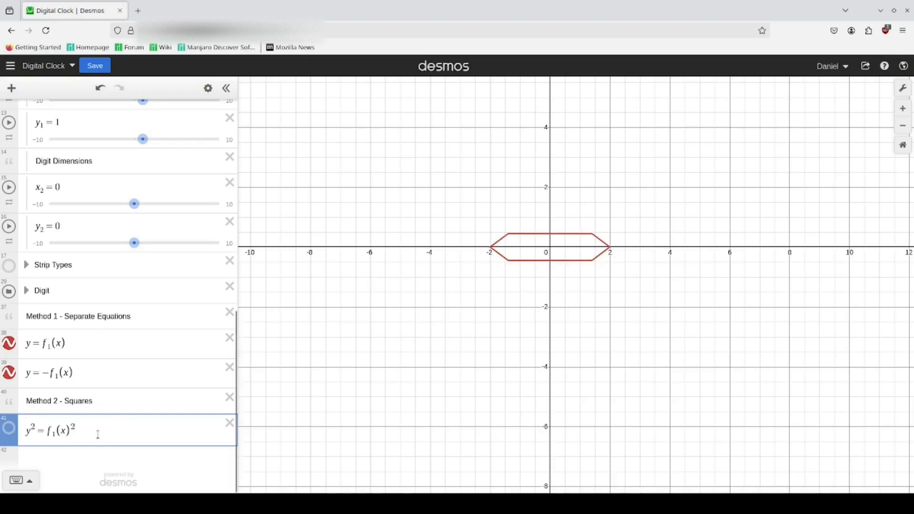
click(9, 342)
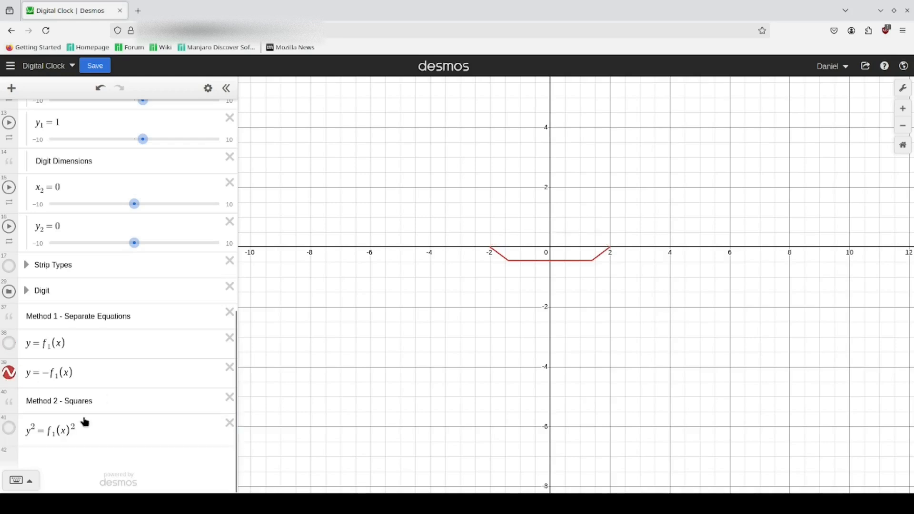
click(9, 371)
Add the note "Method 3 - Absolute Value" on a new line below the squared equation.
click(206, 459)
text("M)
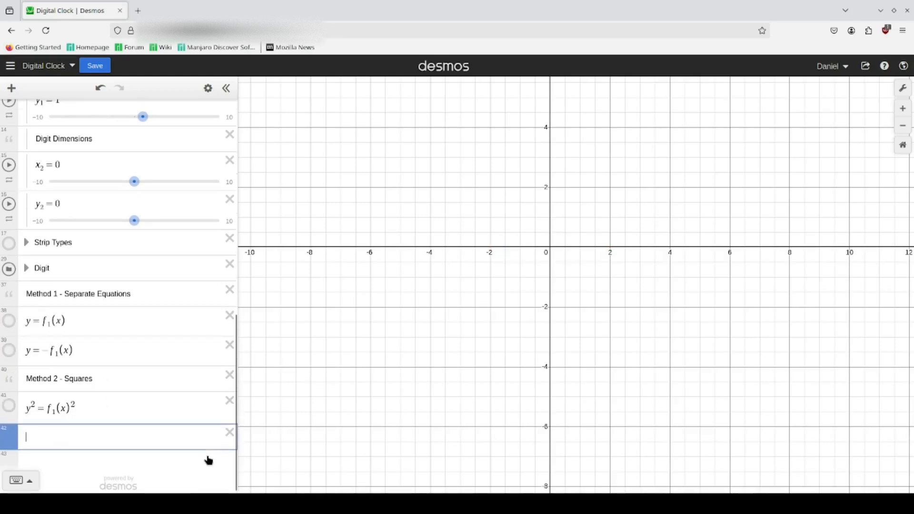
text(etho)
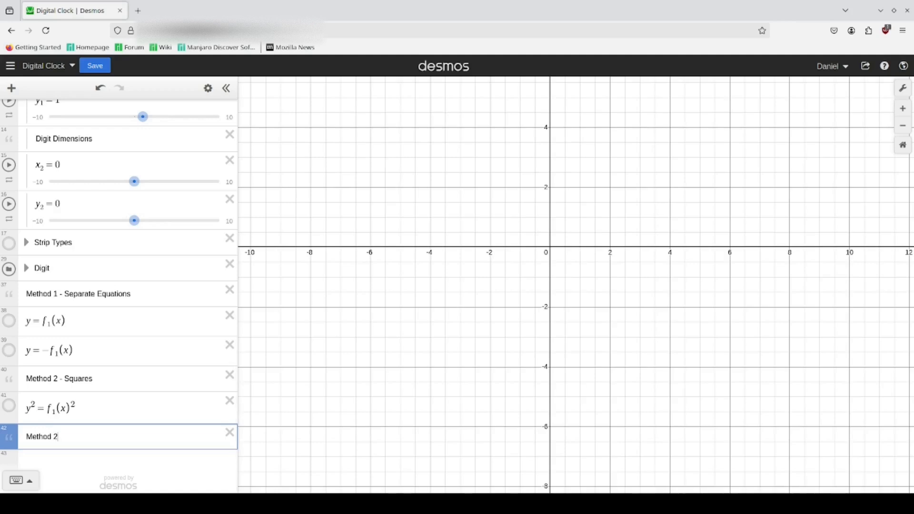
text(d 3 - Absolute Value)
Enter the equation |y| = f_1(x) below the "Method 3 - Absolute Value" note.
key(Return)
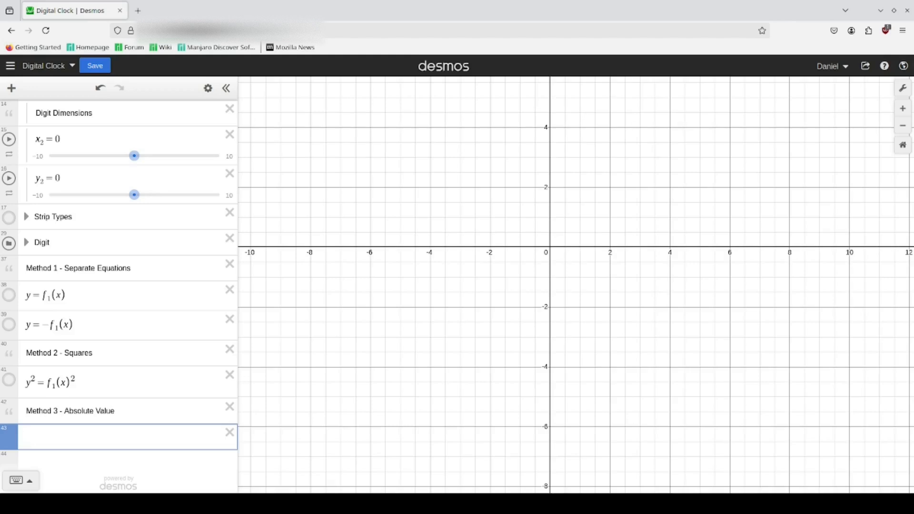
text(|y| = )
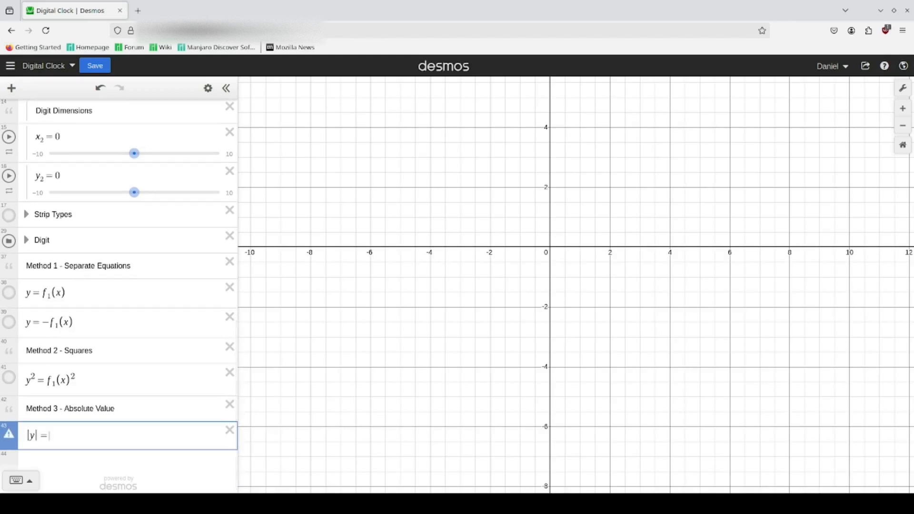
text(f1)
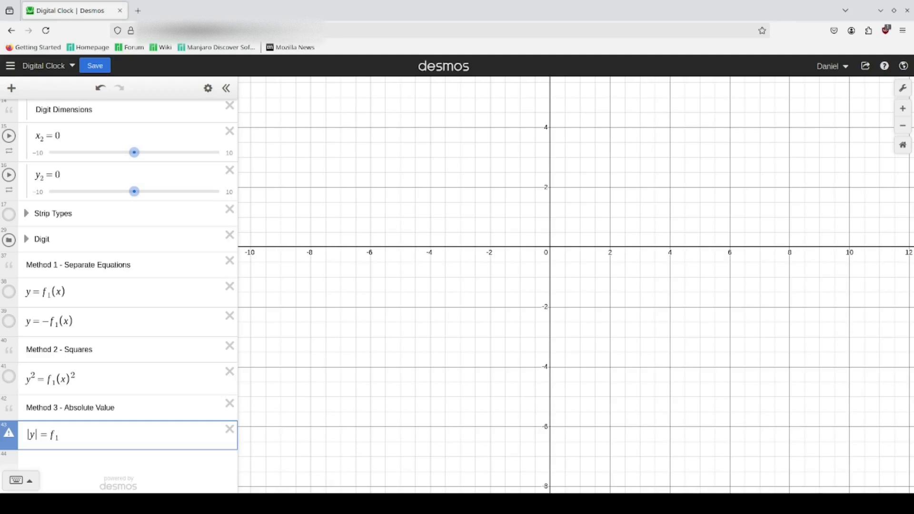
text((x))
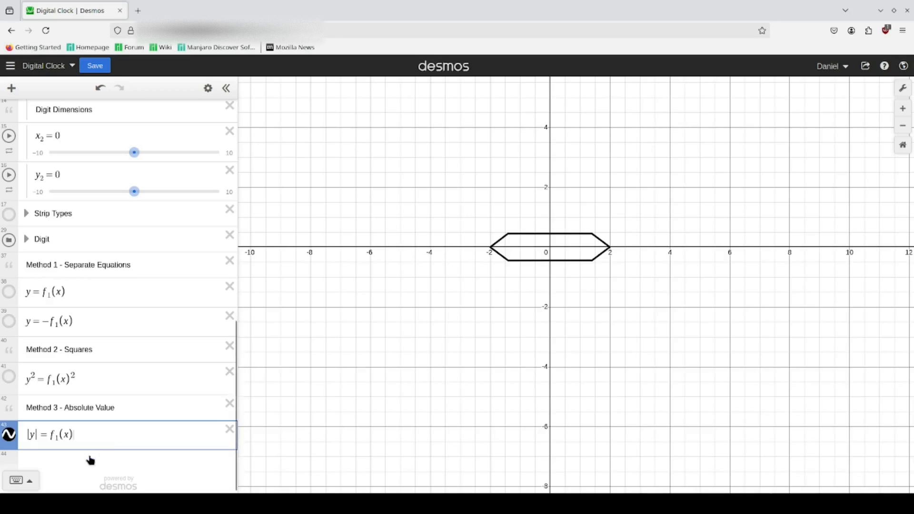
Expand the Digit folder and hide the |y| = f_1(x) curve.
scroll(91, 457, up, 10)
scroll(91, 454, down, 6)
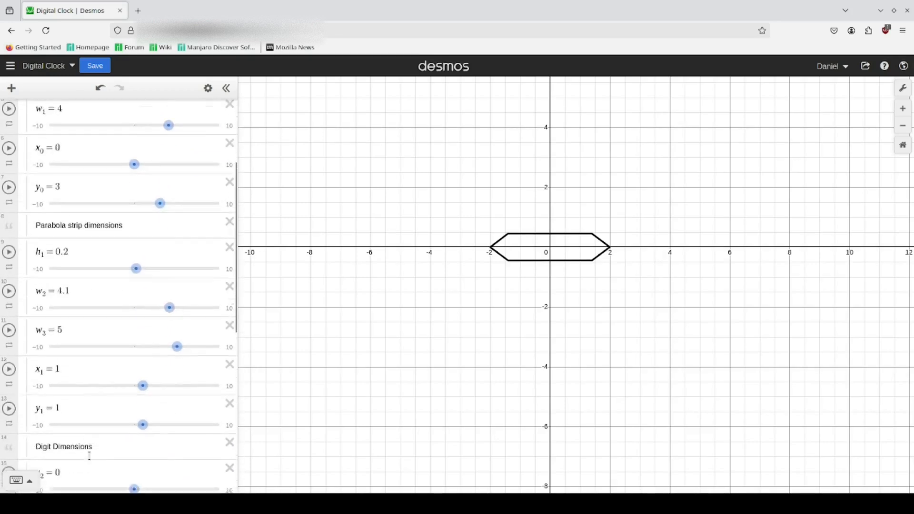
scroll(90, 456, down, 5)
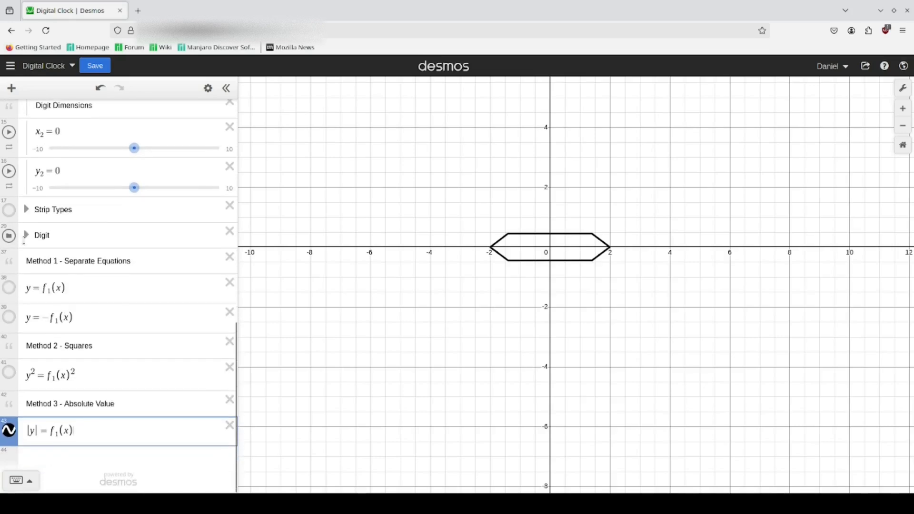
click(27, 235)
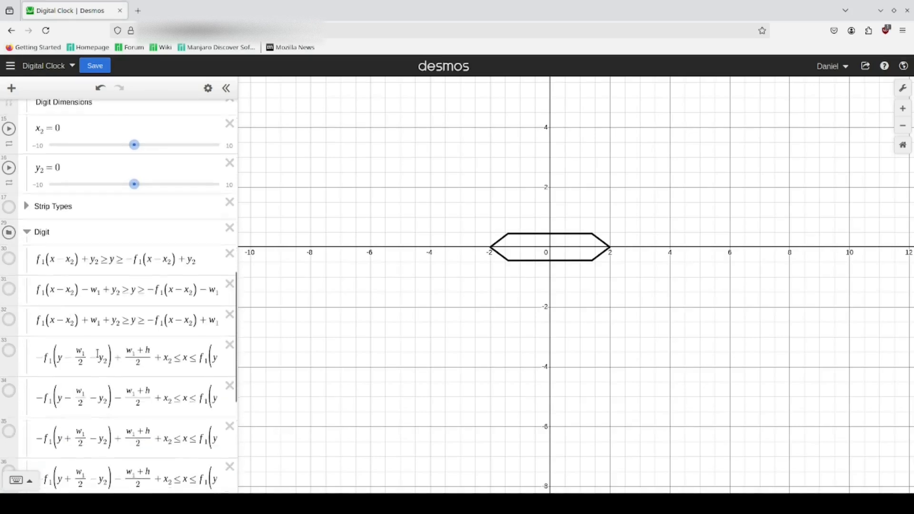
scroll(98, 356, down, 3)
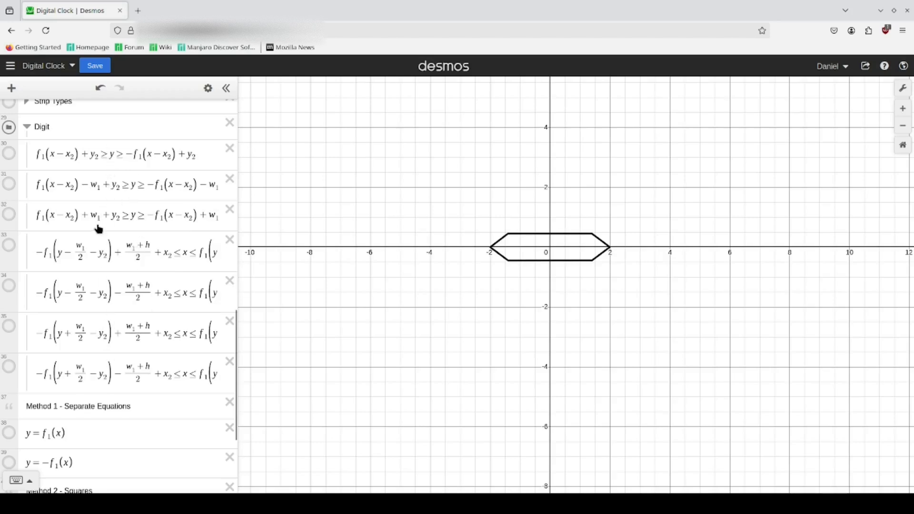
scroll(107, 333, down, 3)
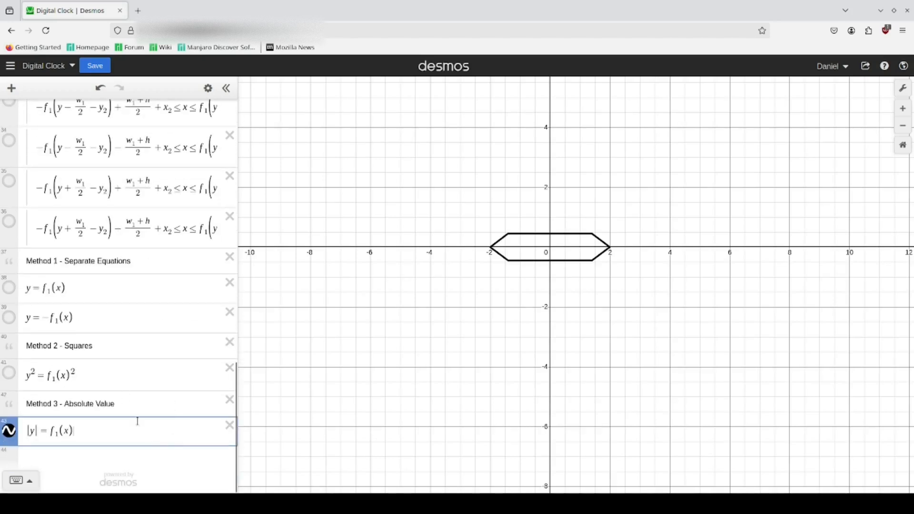
click(9, 430)
Show the middle horizontal strip, the first inequality in the Digit folder.
scroll(53, 376, up, 10)
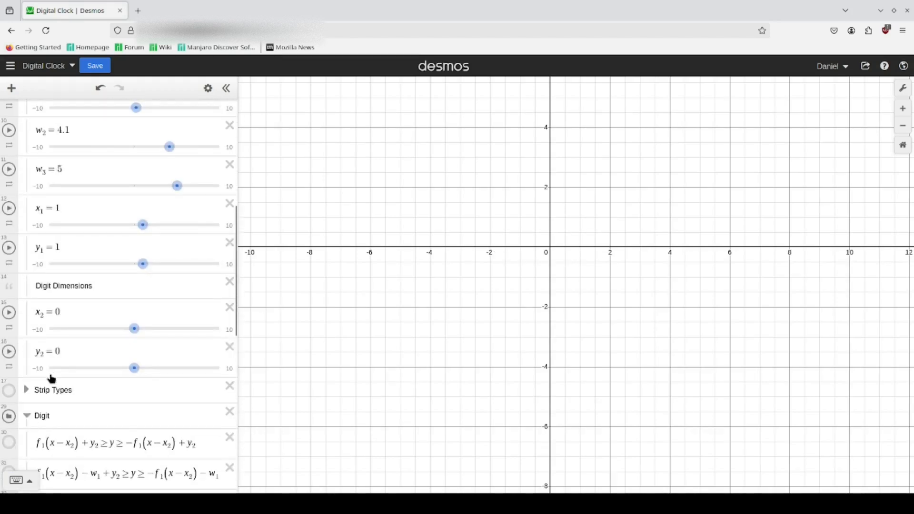
scroll(53, 376, down, 4)
click(9, 280)
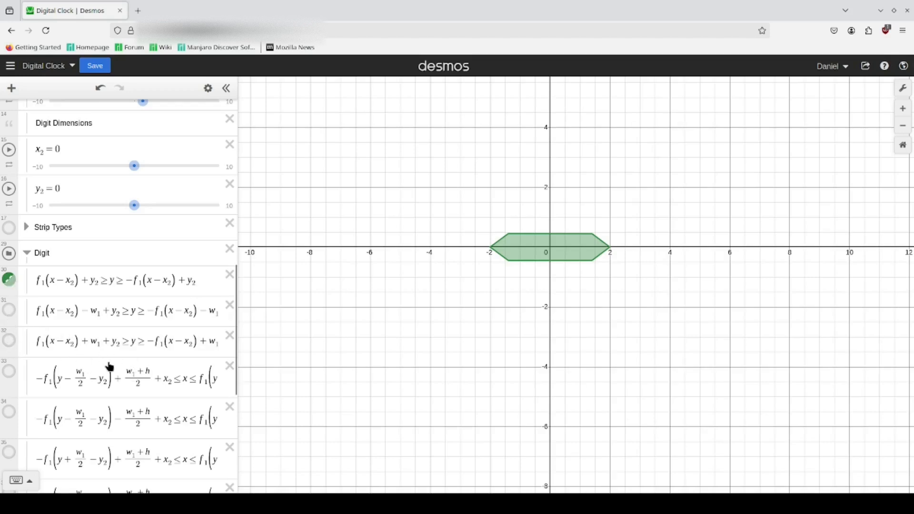
Rewrite the middle horizontal strip's inequality in the Digit folder as f_1(x−x_2)+y_2 ≥ |y|.
scroll(103, 342, up, 1)
scroll(104, 342, down, 1)
drag(197, 282, 116, 286)
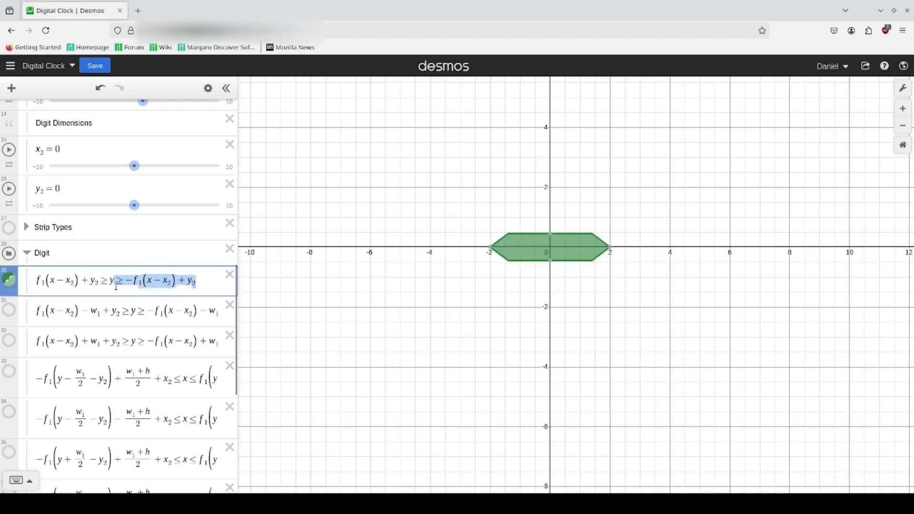
key(BackSpace)
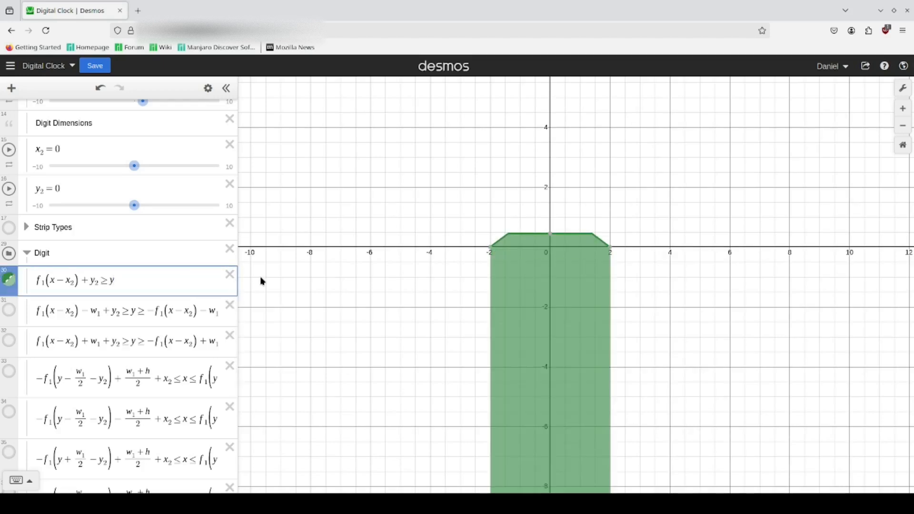
double_click(113, 281)
text(|y|)
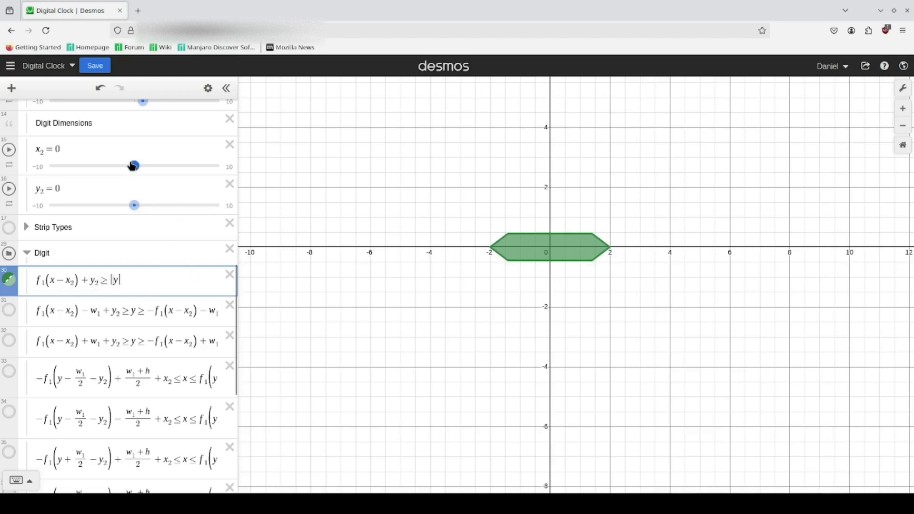
Set x_2 to 1.1 and y_2 to 1.3, and change the middle strip's inequality to f_1(x−x_2) ≥ |y−y_2|.
mouse_move(134, 166)
mouse_down()
mouse_move(148, 201)
mouse_move(134, 211)
mouse_move(148, 213)
mouse_up()
click(98, 286)
drag(98, 286, 79, 286)
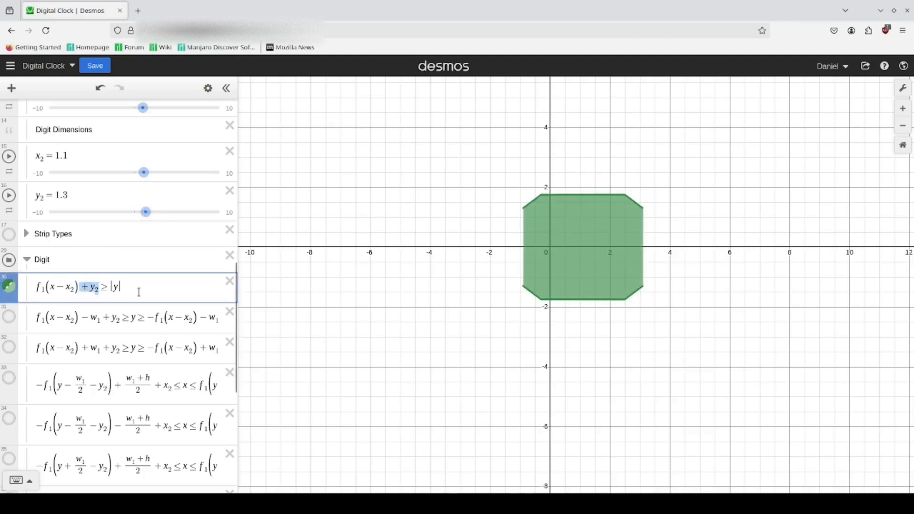
key(BackSpace)
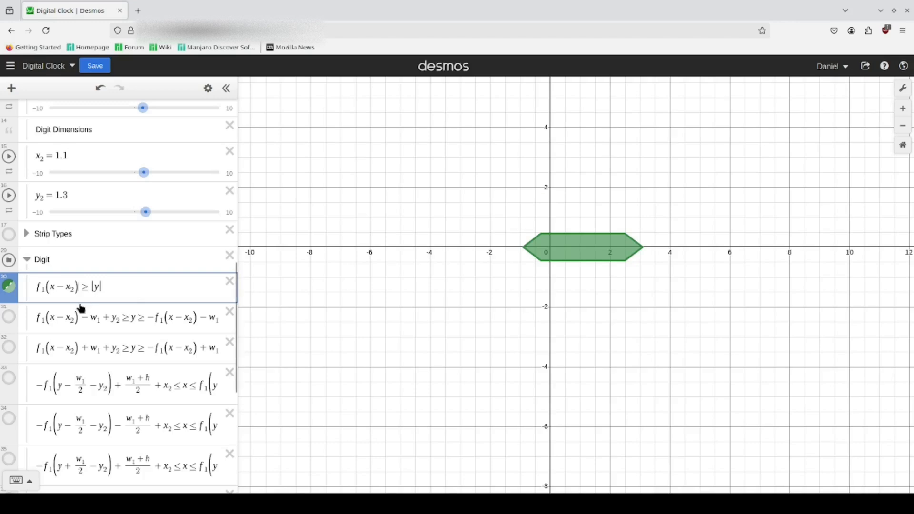
text(-y_2)
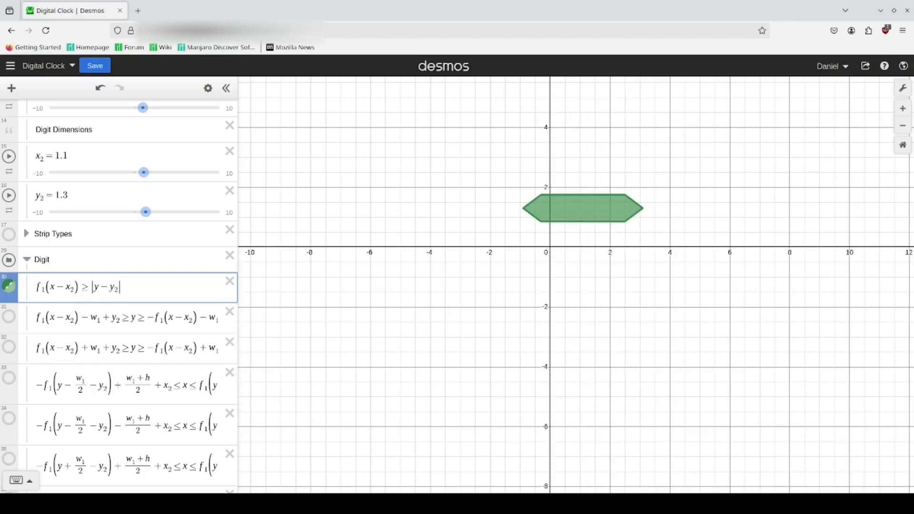
Move the middle strip by setting y_2 to 4.2 and x_2 to 3.1.
drag(145, 212, 170, 213)
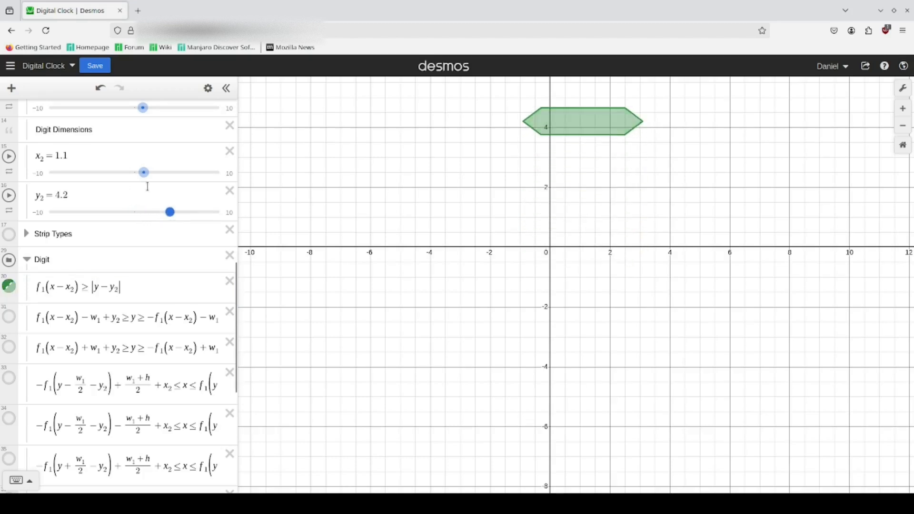
drag(143, 174, 156, 177)
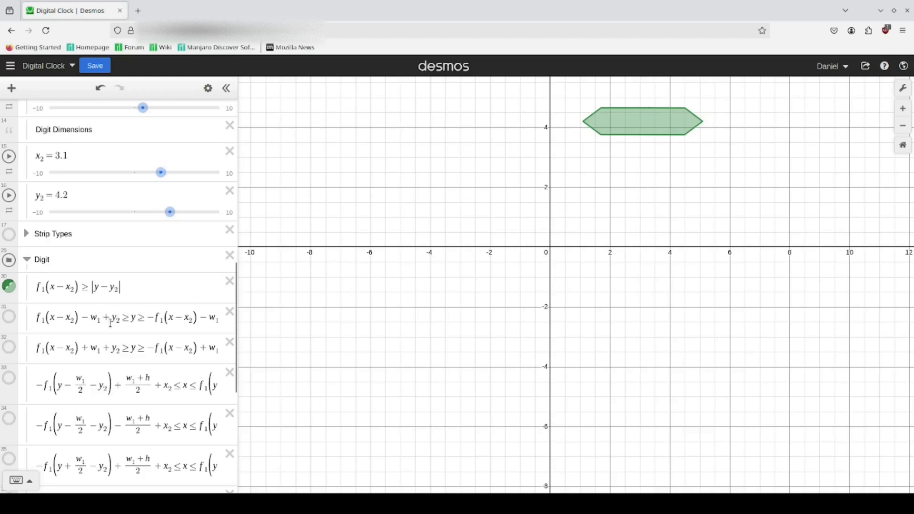
Show the other six strips in the Digit folder to complete the seven-segment digit.
drag(141, 318, 245, 316)
click(12, 316)
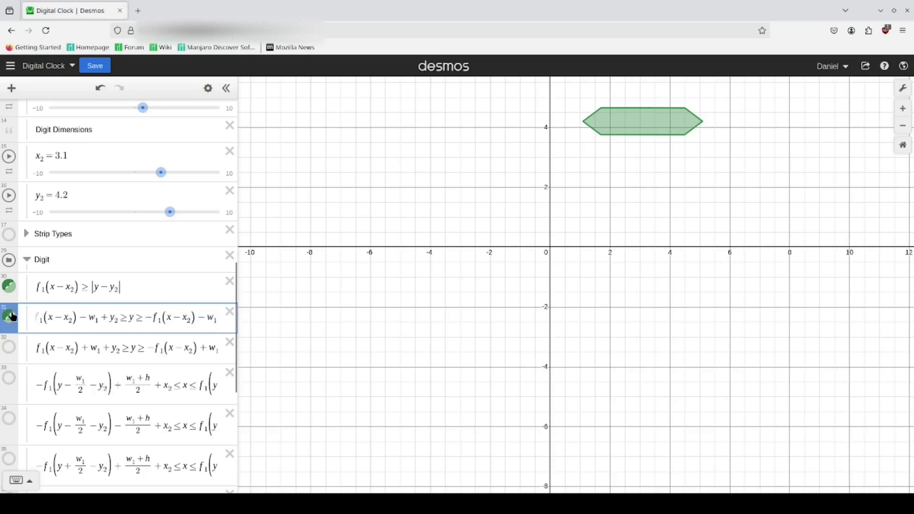
click(9, 347)
click(10, 377)
scroll(14, 379, down, 3)
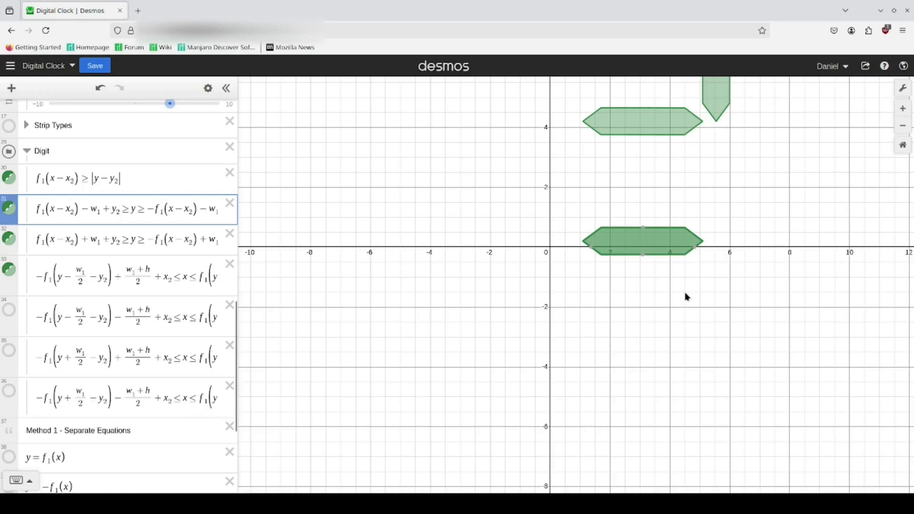
drag(685, 296, 623, 391)
click(9, 310)
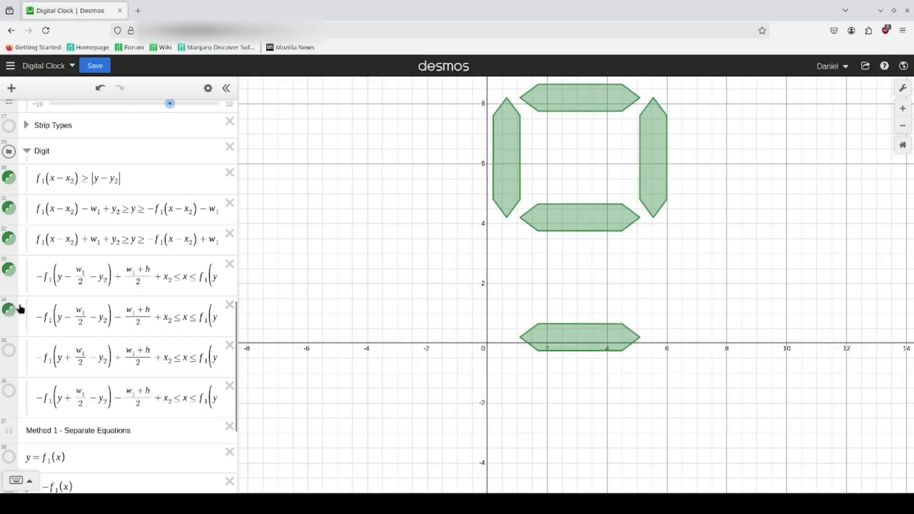
click(9, 353)
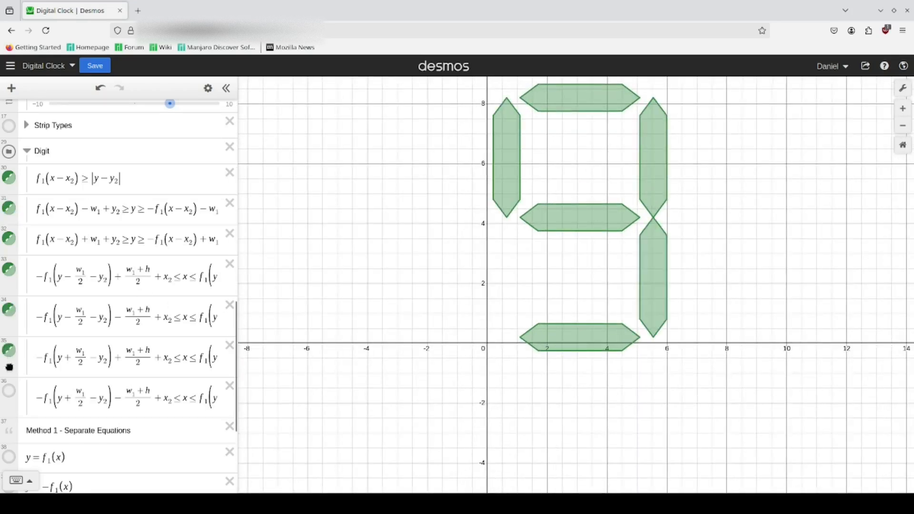
click(10, 391)
drag(737, 295, 696, 334)
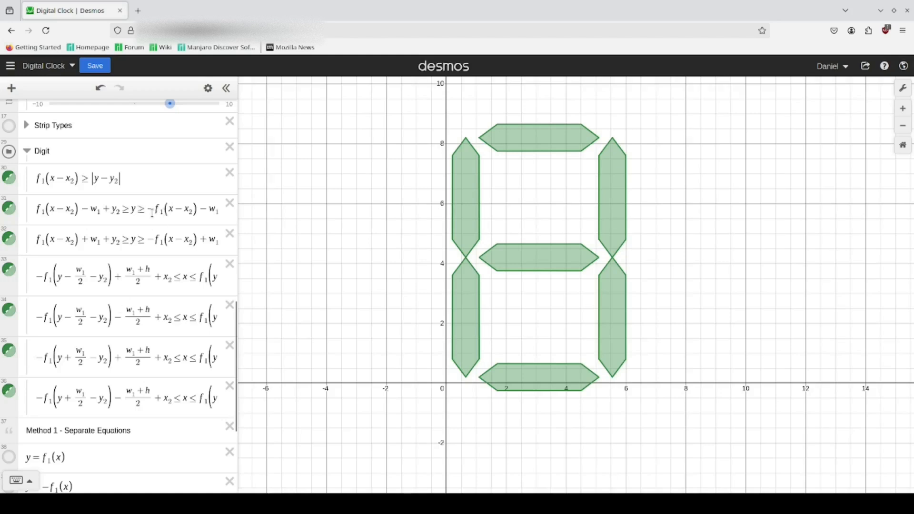
Rewrite the bottom strip's double inequality as f_1(x−x_2)−w_1+y_2 ≥ (y)^2.
drag(135, 210, 367, 234)
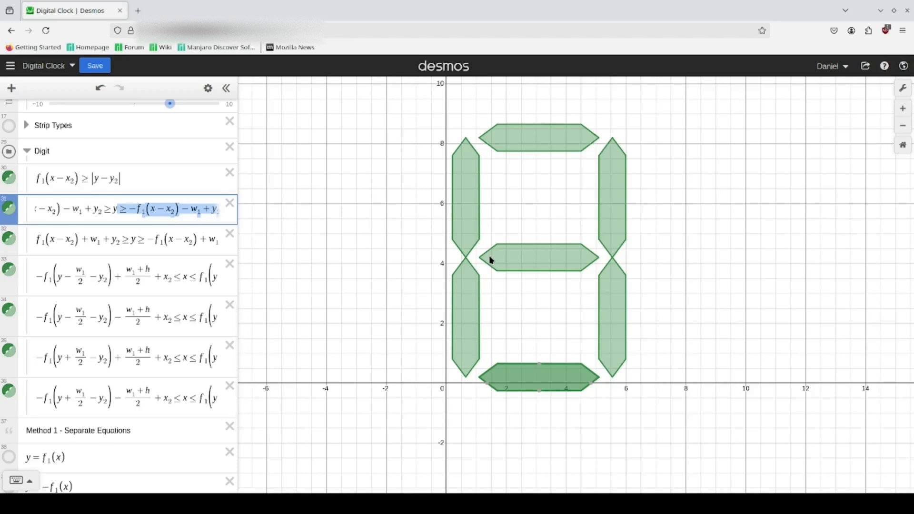
key(BackSpace)
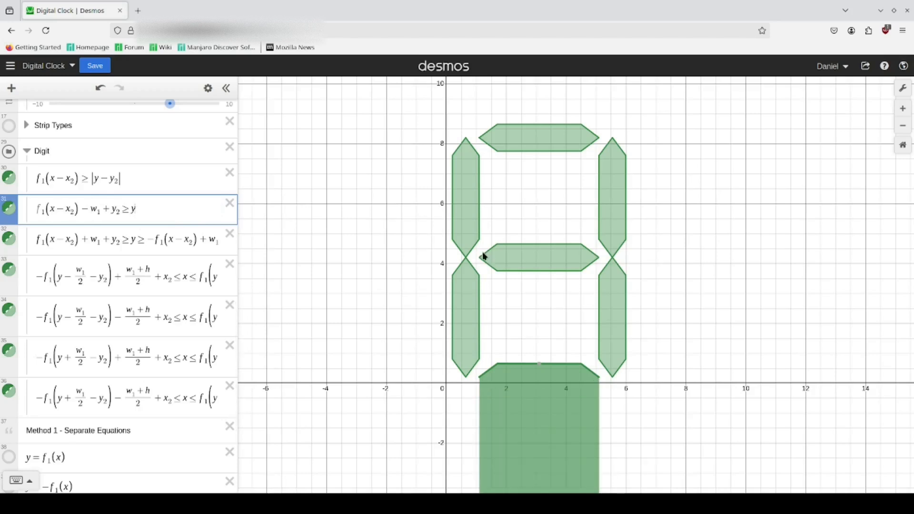
double_click(133, 209)
text(()
text(&2)
key(BackSpace)
key(BackSpace)
text(^2)
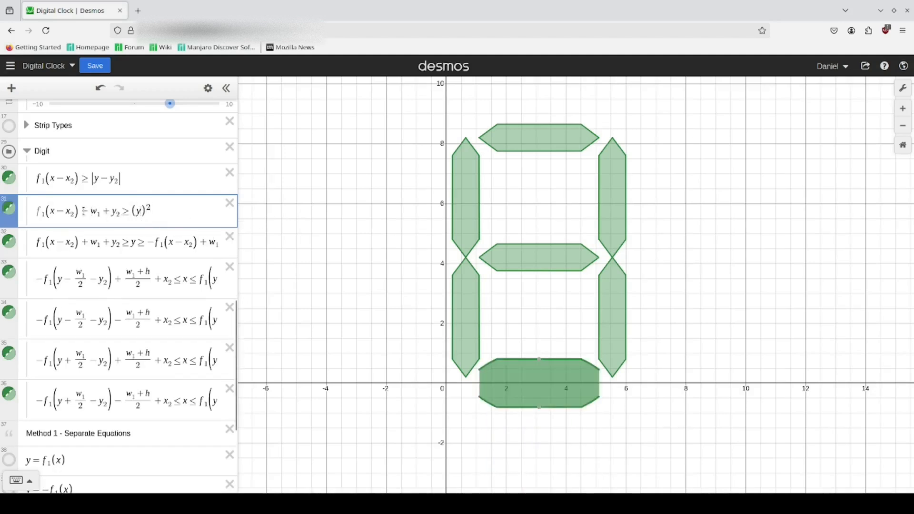
Move the vertical offsets of the bottom strip's inequality into the square, giving f_1(x−x_2) ≥ (y−y_2+w_1)^2.
drag(80, 213, 123, 213)
click(171, 219)
text(-y_4)
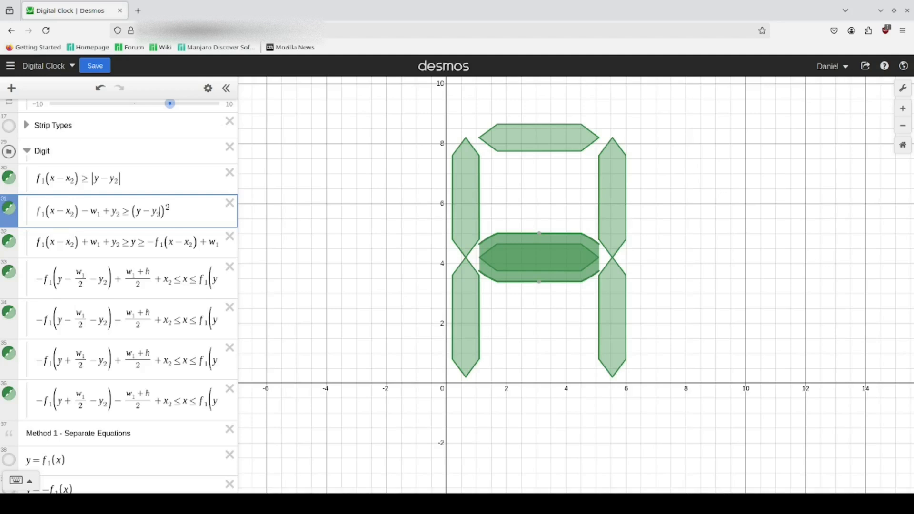
text(+w_1)
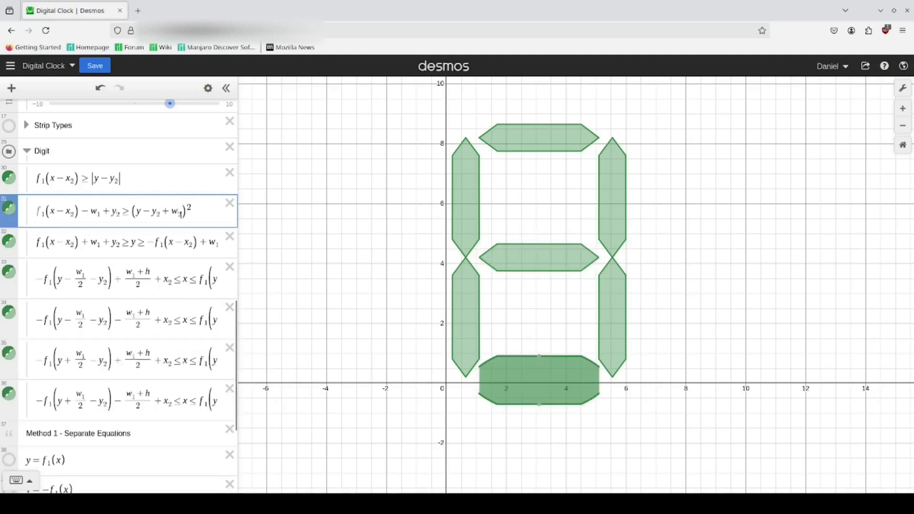
key(BackSpace)
text(1)
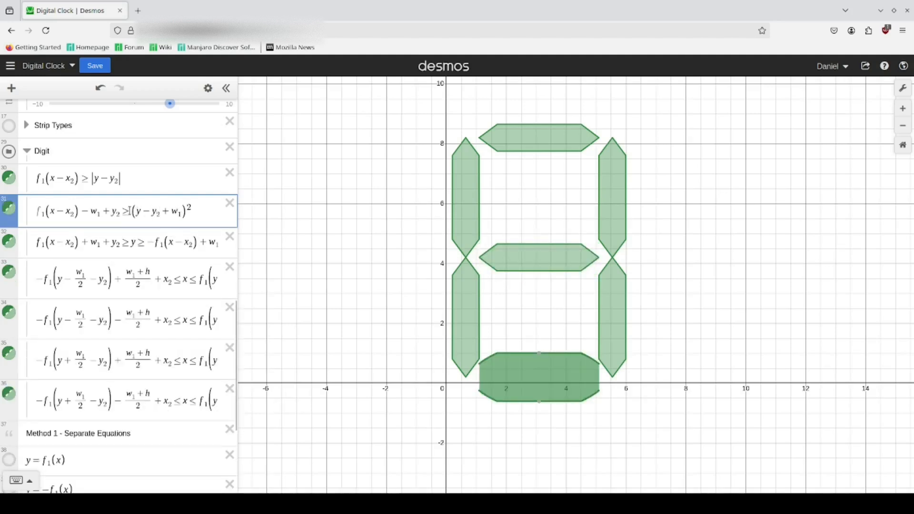
drag(120, 212, 83, 209)
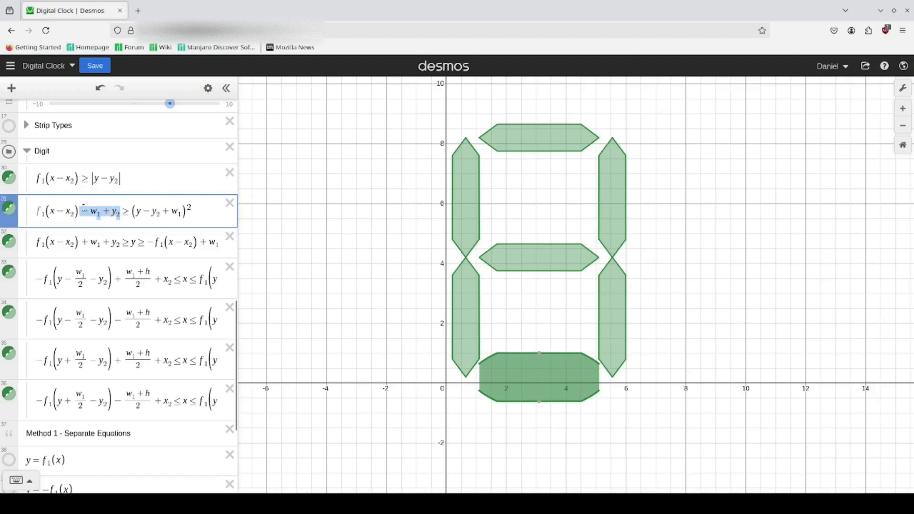
key(BackSpace)
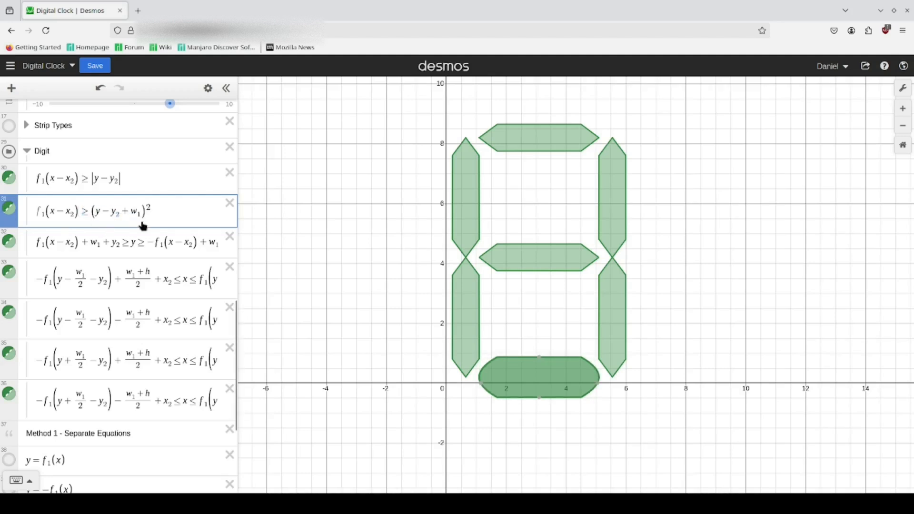
Square the f_1 side of the bottom strip's inequality to get f_1(x−x_2)^2 ≥ (y−y_2+w_1)^2.
drag(86, 213, 33, 218)
click(88, 211)
drag(120, 213, 128, 215)
drag(82, 213, 36, 218)
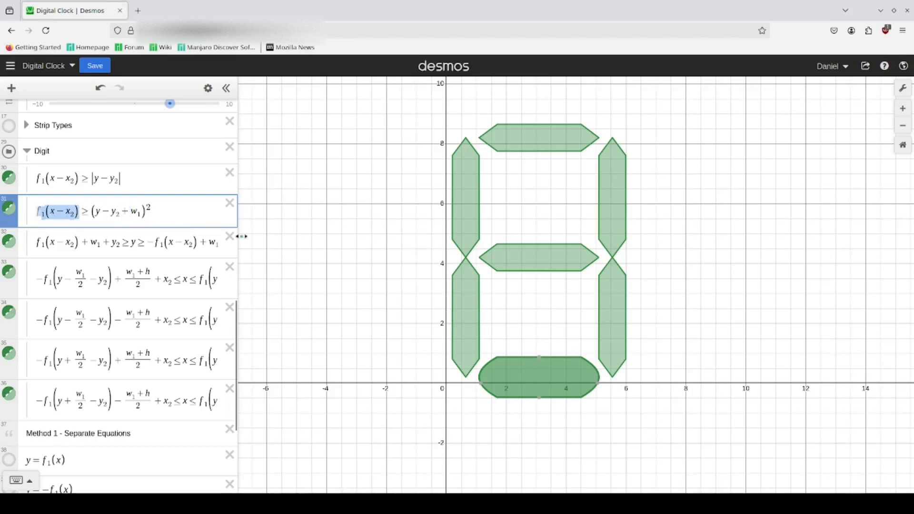
text(^2)
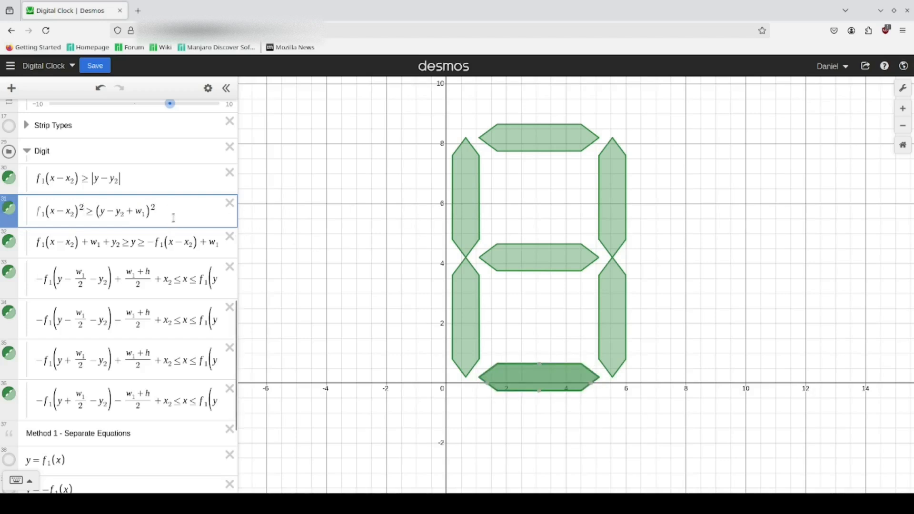
click(678, 347)
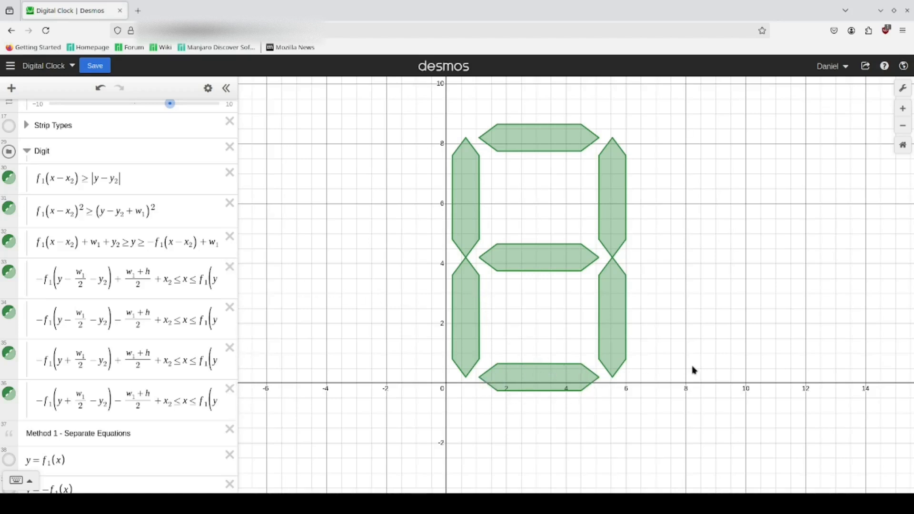
drag(700, 369, 642, 381)
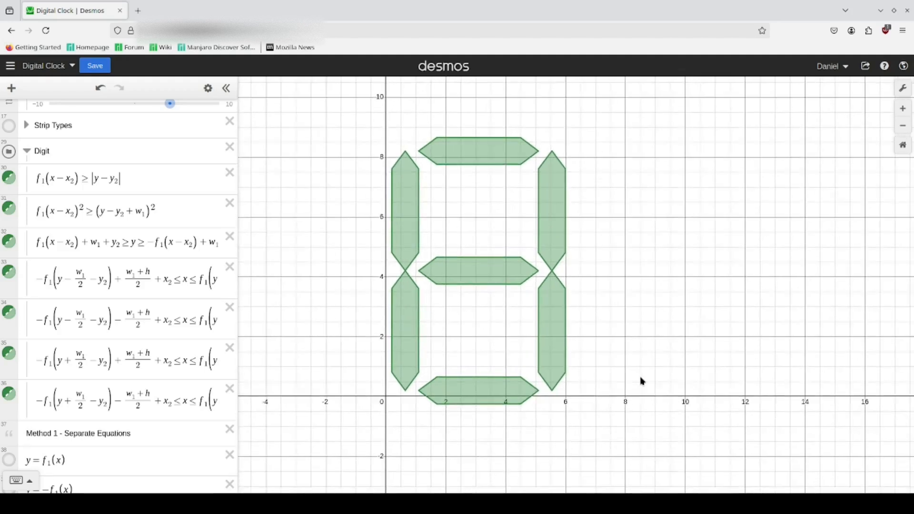